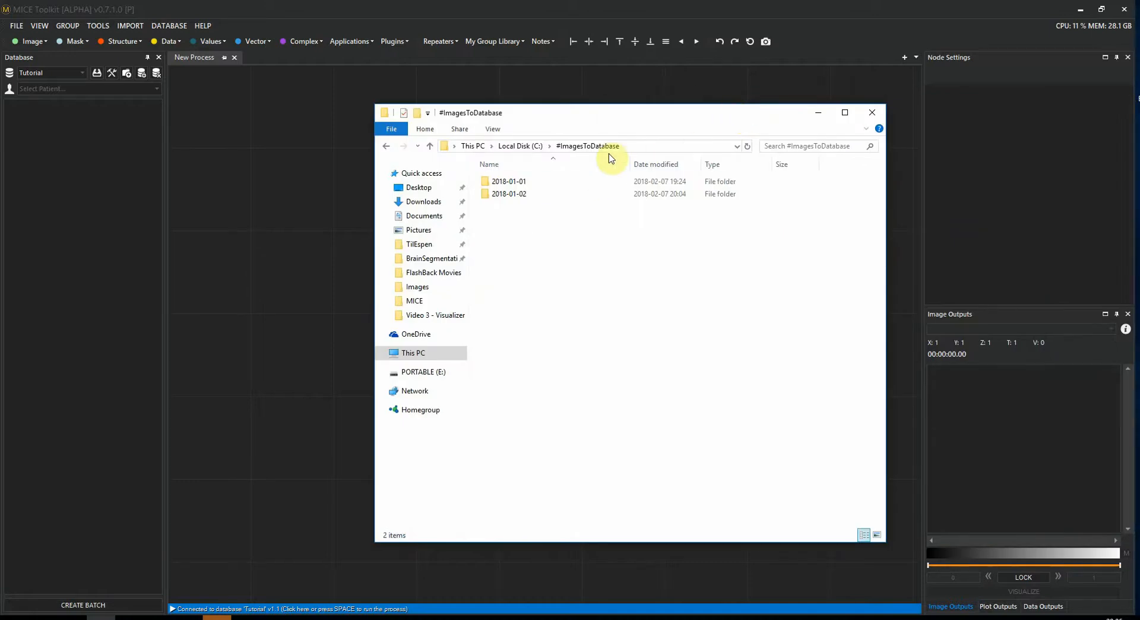
# Look through the series folders inside 2018-01-01 and 2018-01-02, and return to the #ImagesToDatabase folder
pyautogui.doubleClick(516, 181)
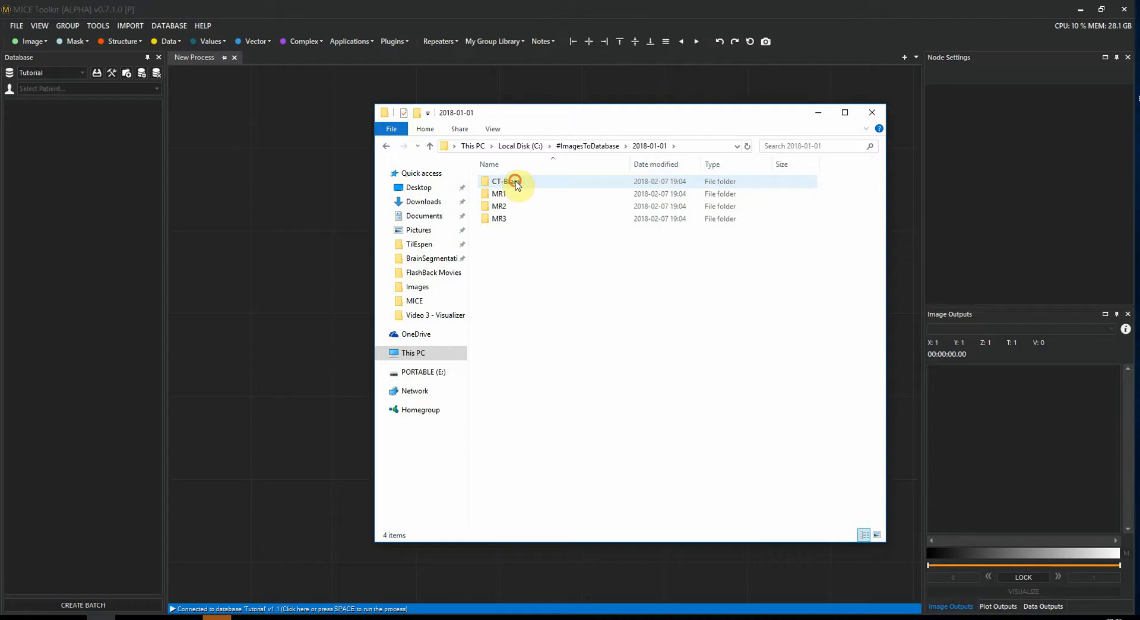
pyautogui.click(511, 181)
pyautogui.click(521, 193)
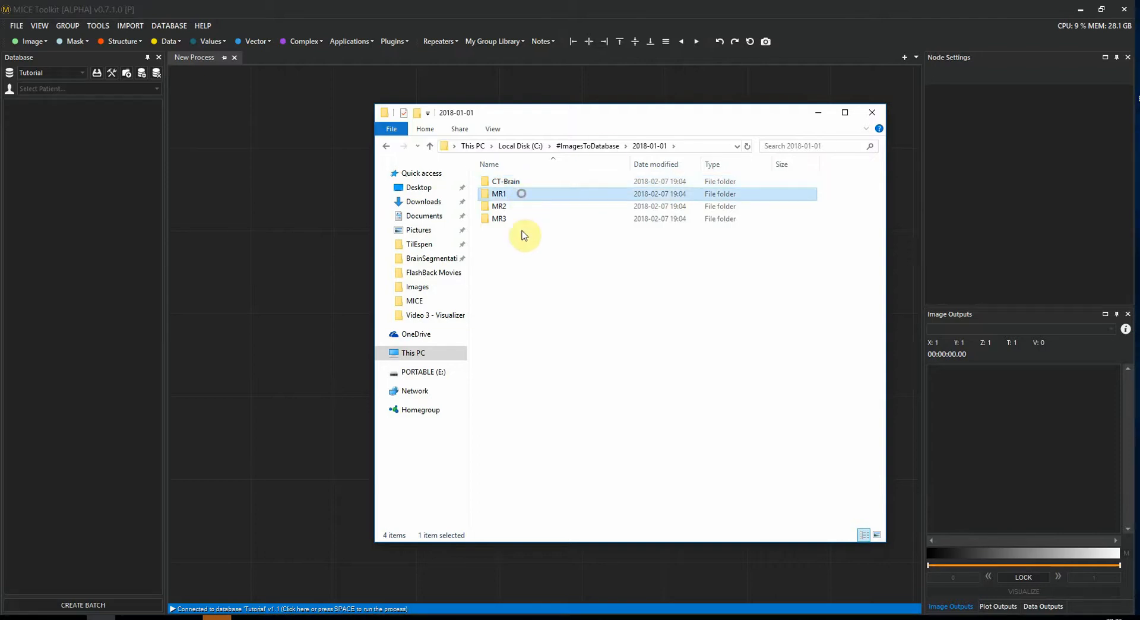
pyautogui.click(605, 145)
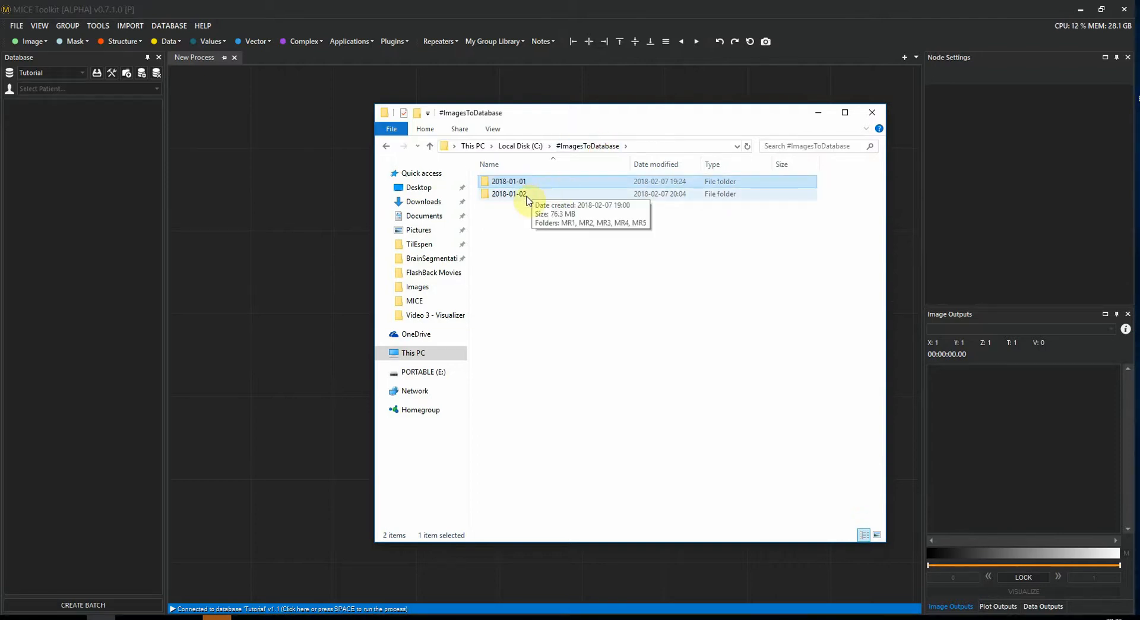
pyautogui.doubleClick(527, 195)
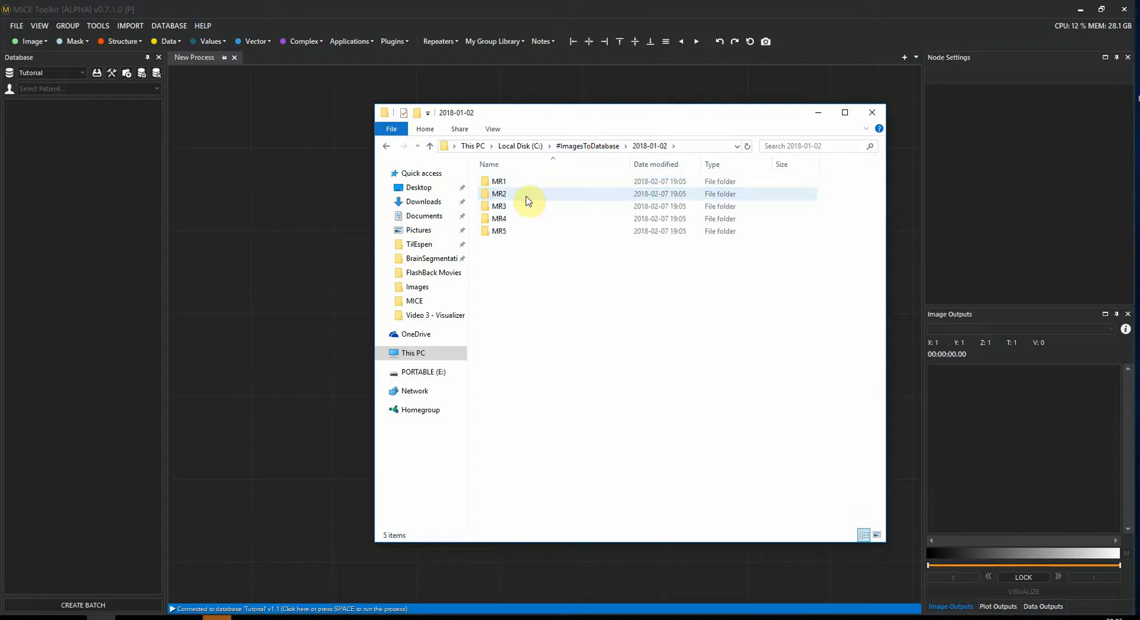
pyautogui.click(575, 147)
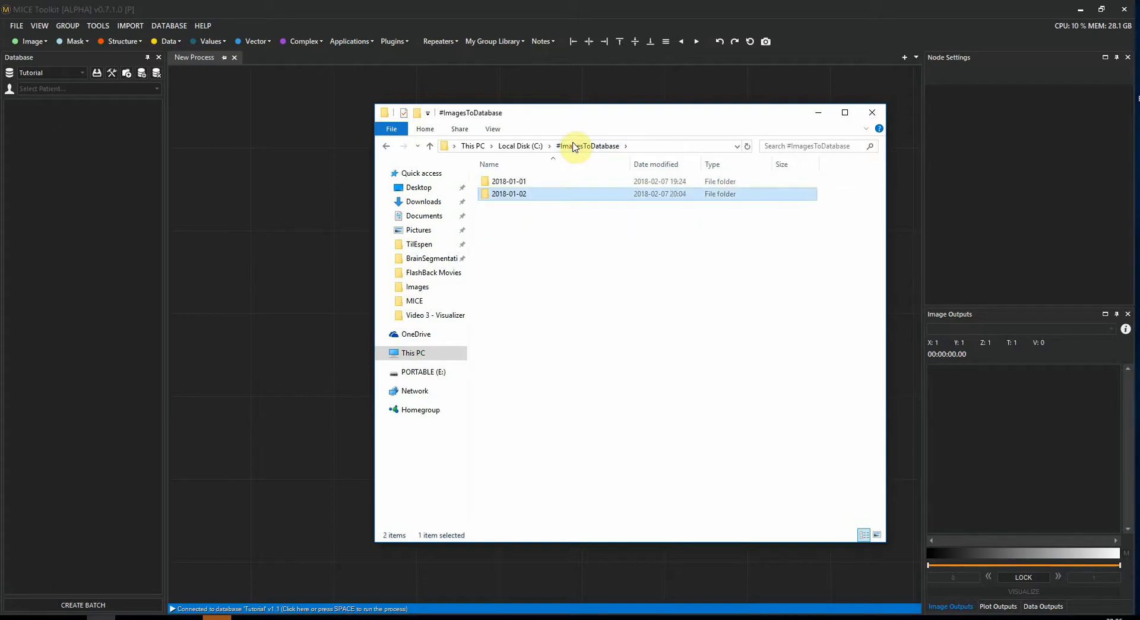
# Switch to MICE Toolkit, create a local database file named Database in C:\#ImagesToDatabase, and check its patient list
pyautogui.click(457, 8)
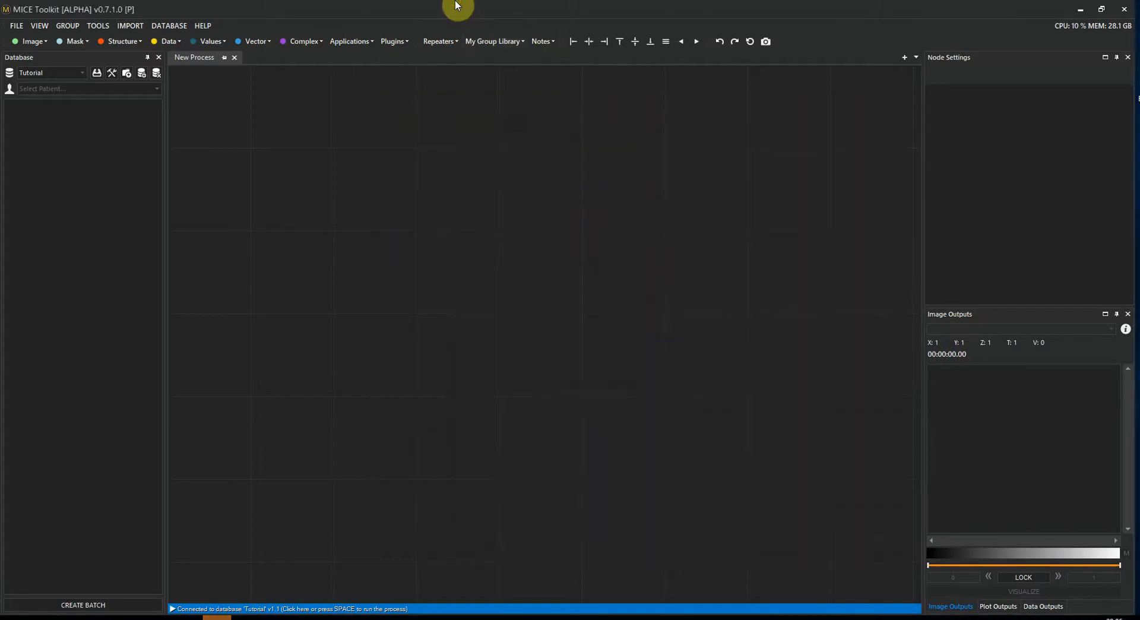
pyautogui.click(142, 76)
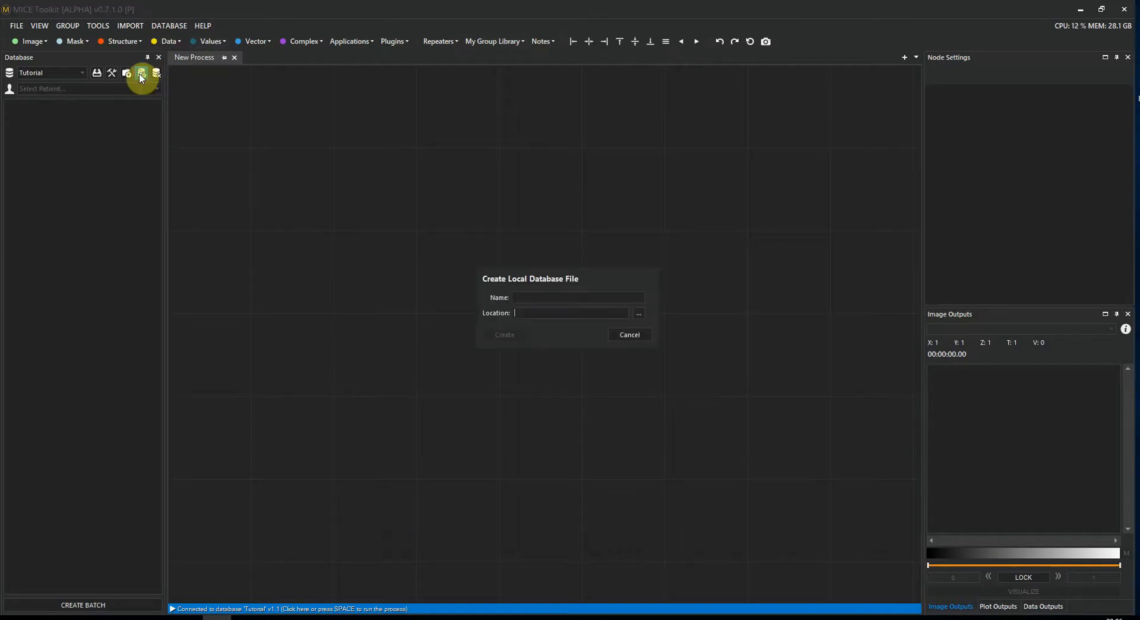
pyautogui.click(546, 294)
pyautogui.write('Database')
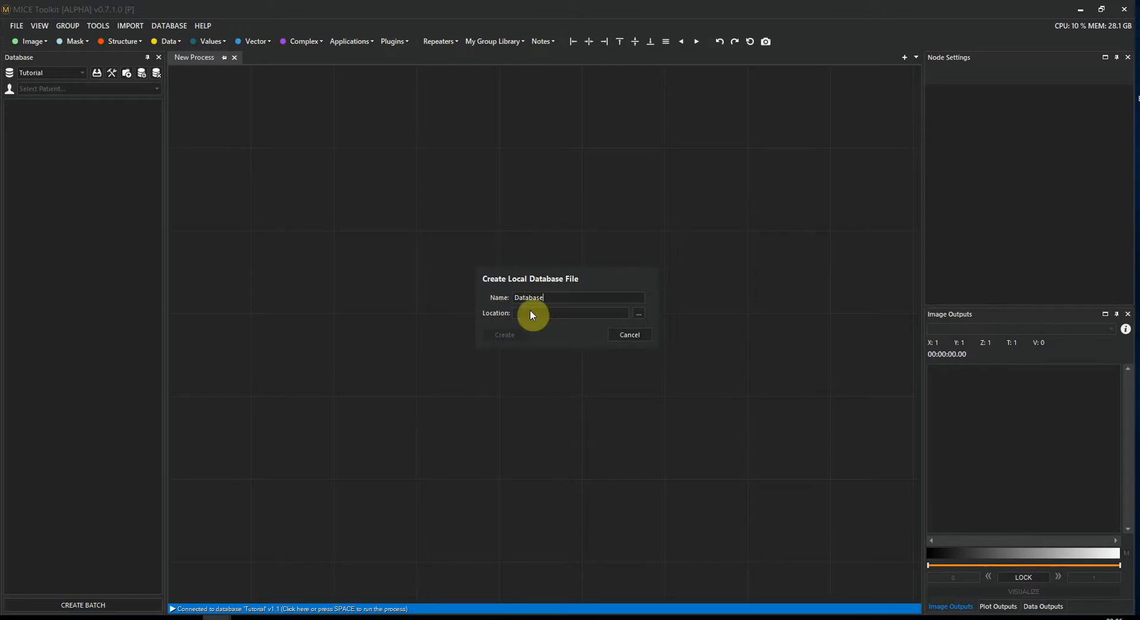
pyautogui.click(637, 313)
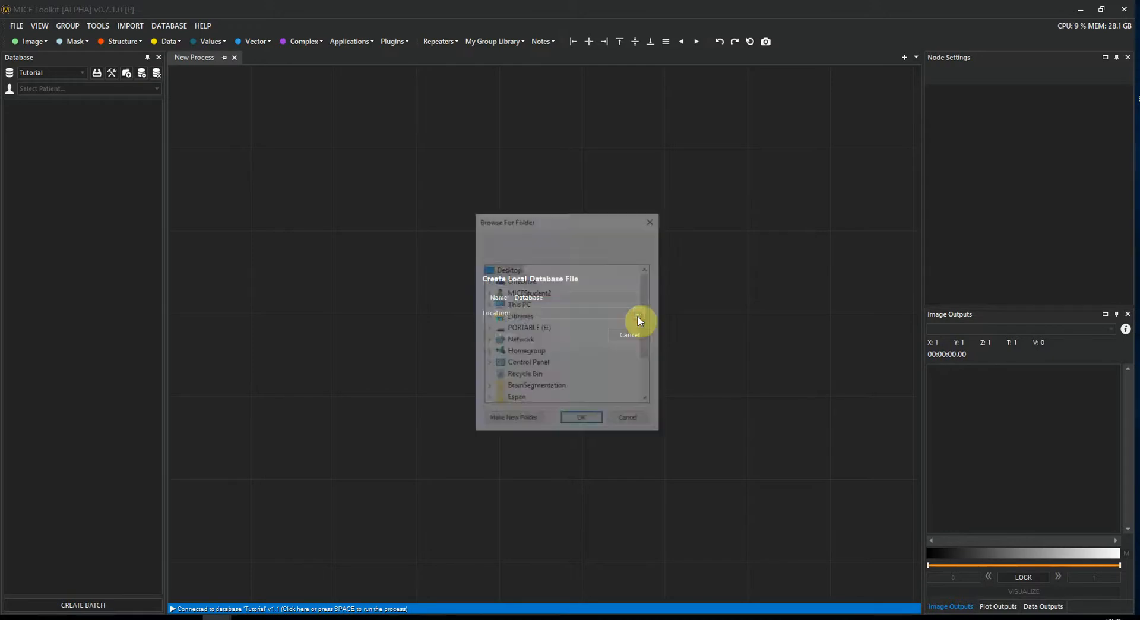
pyautogui.click(488, 306)
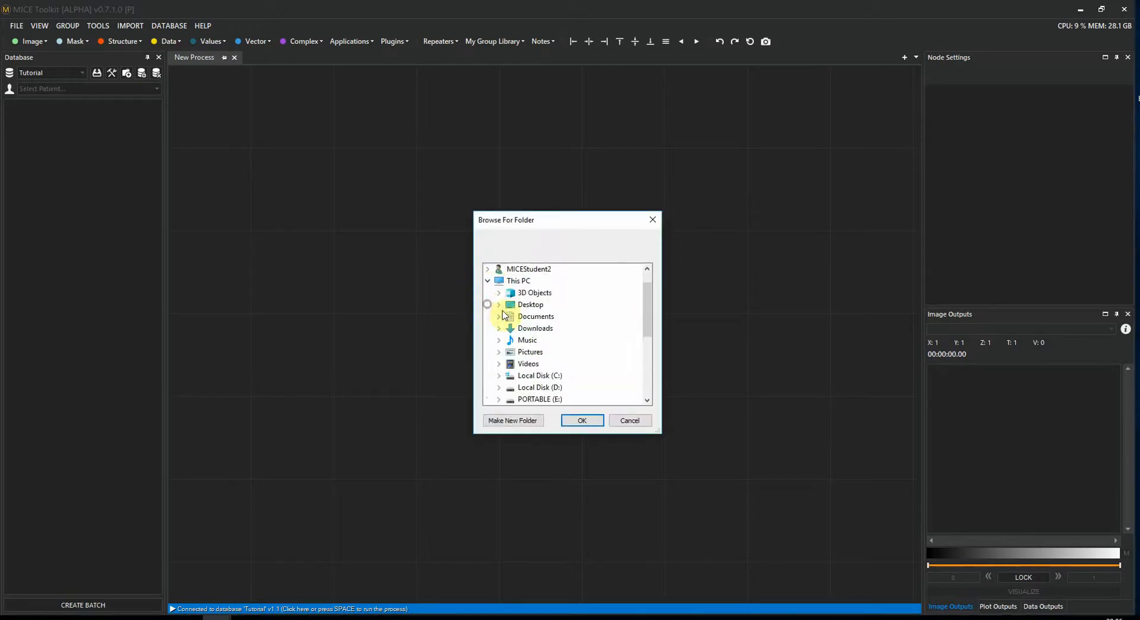
pyautogui.doubleClick(538, 376)
pyautogui.doubleClick(553, 283)
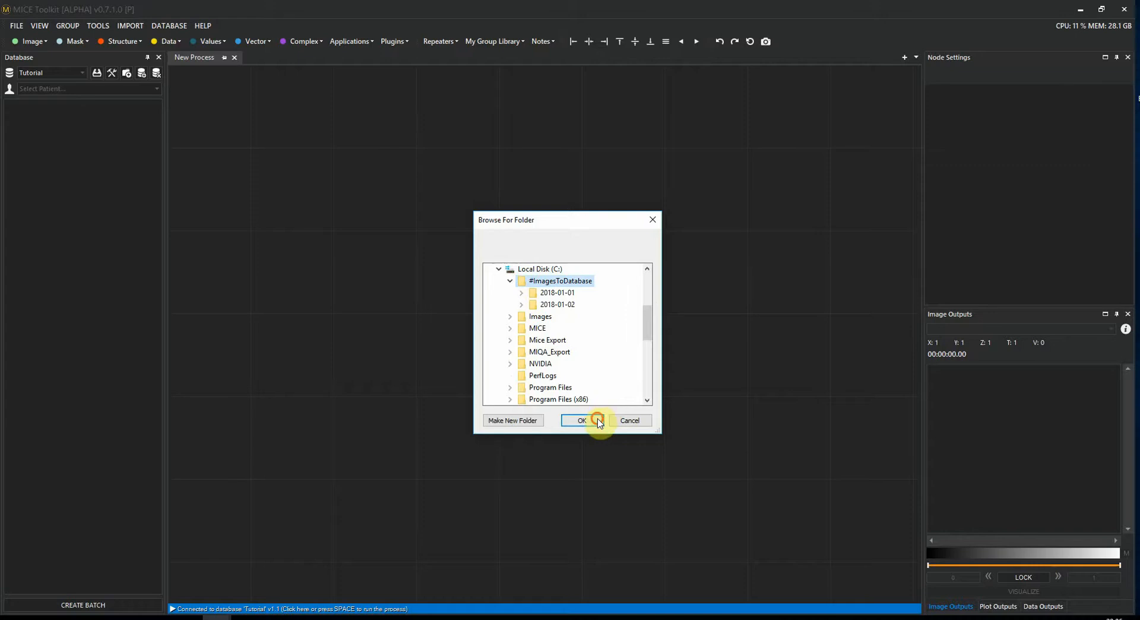
pyautogui.click(597, 420)
pyautogui.click(504, 334)
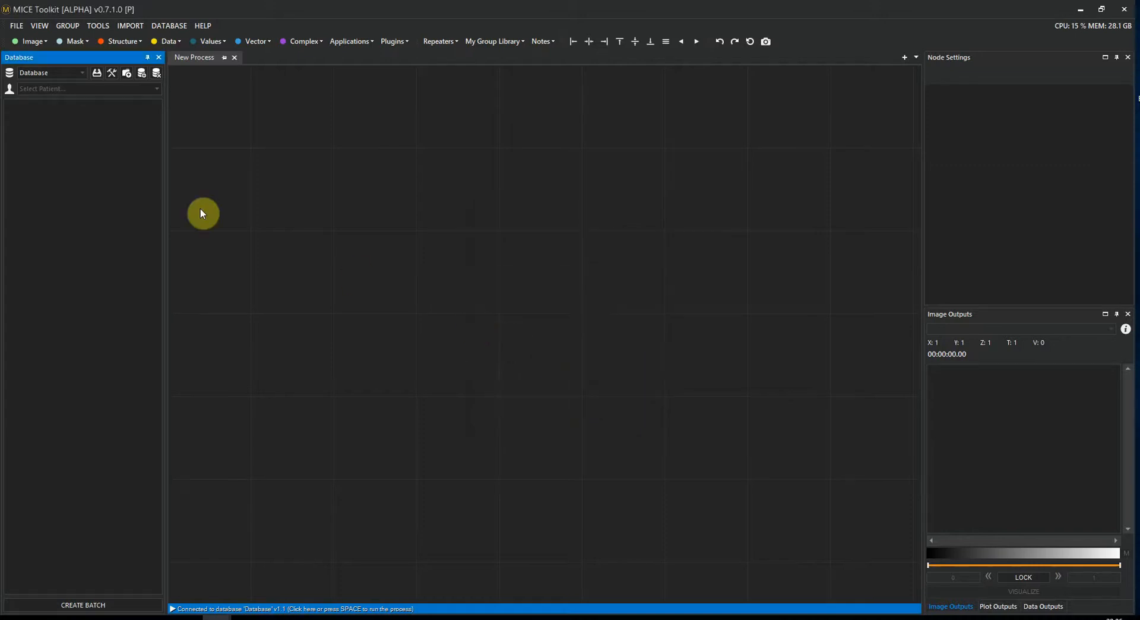
pyautogui.click(158, 88)
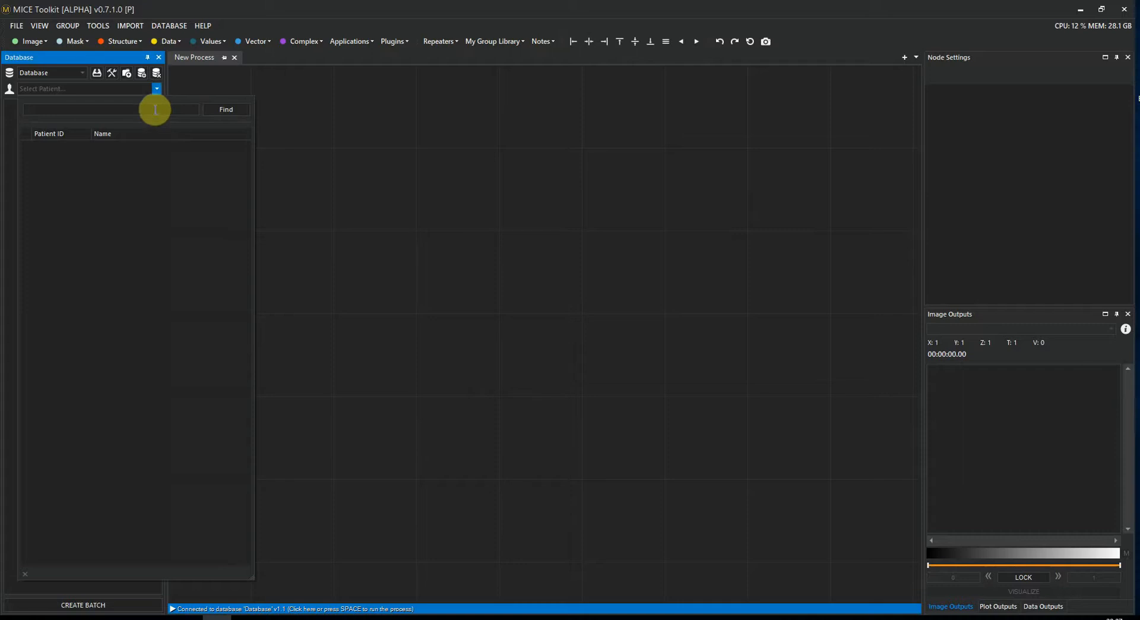
pyautogui.click(156, 90)
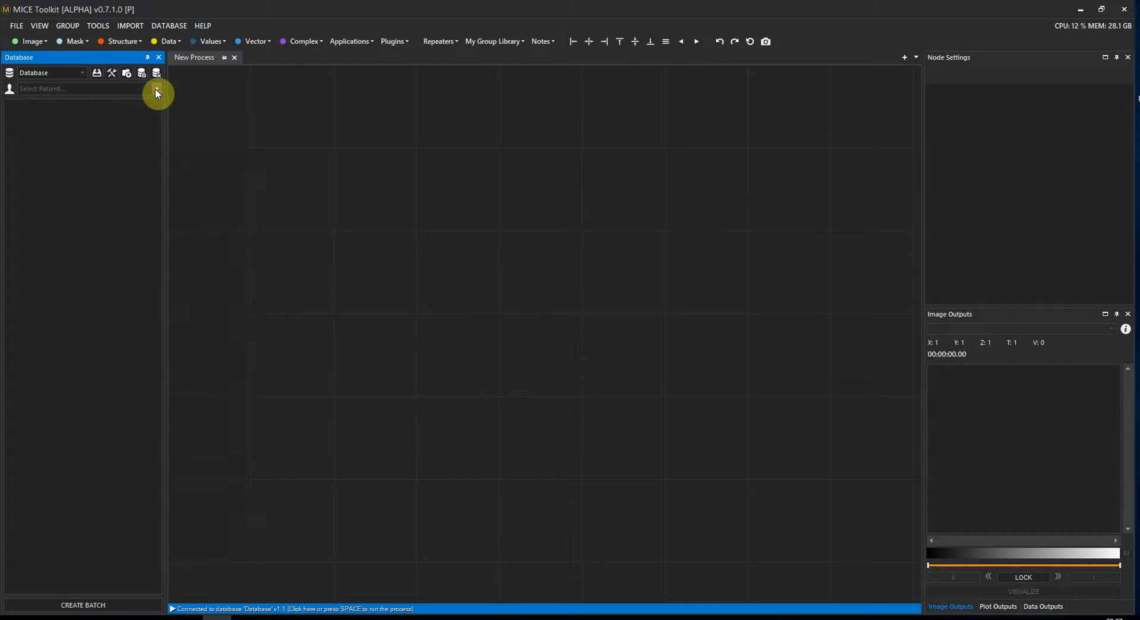
# Import the DICOM files from C:\#ImagesToDatabase with the default import settings, and close the error log and import dialog
pyautogui.click(97, 73)
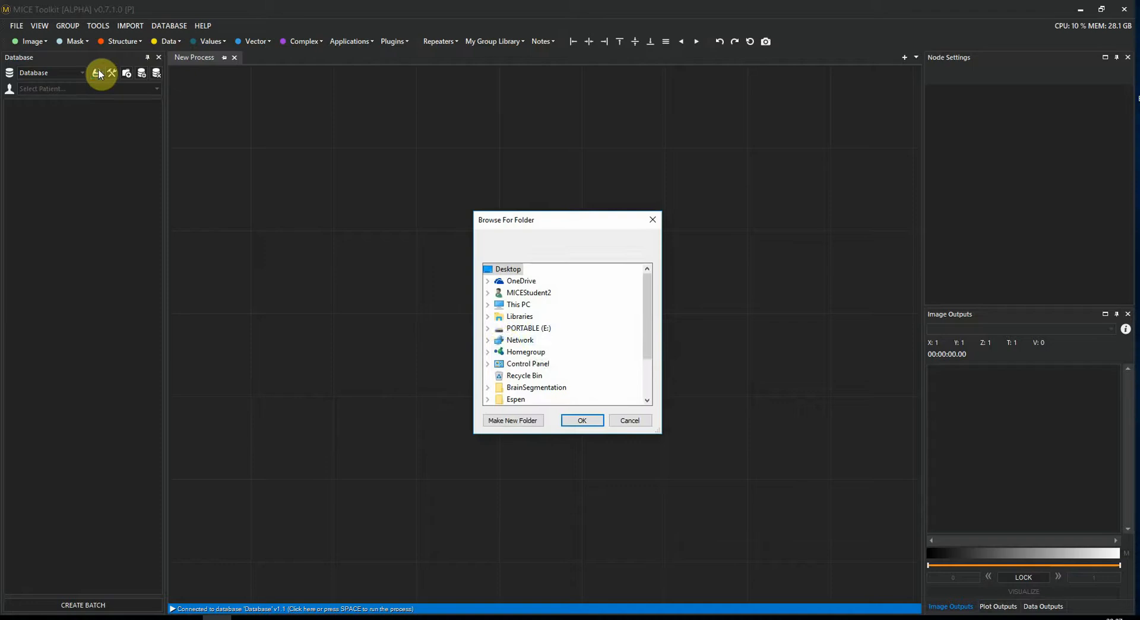
pyautogui.click(490, 306)
pyautogui.click(499, 377)
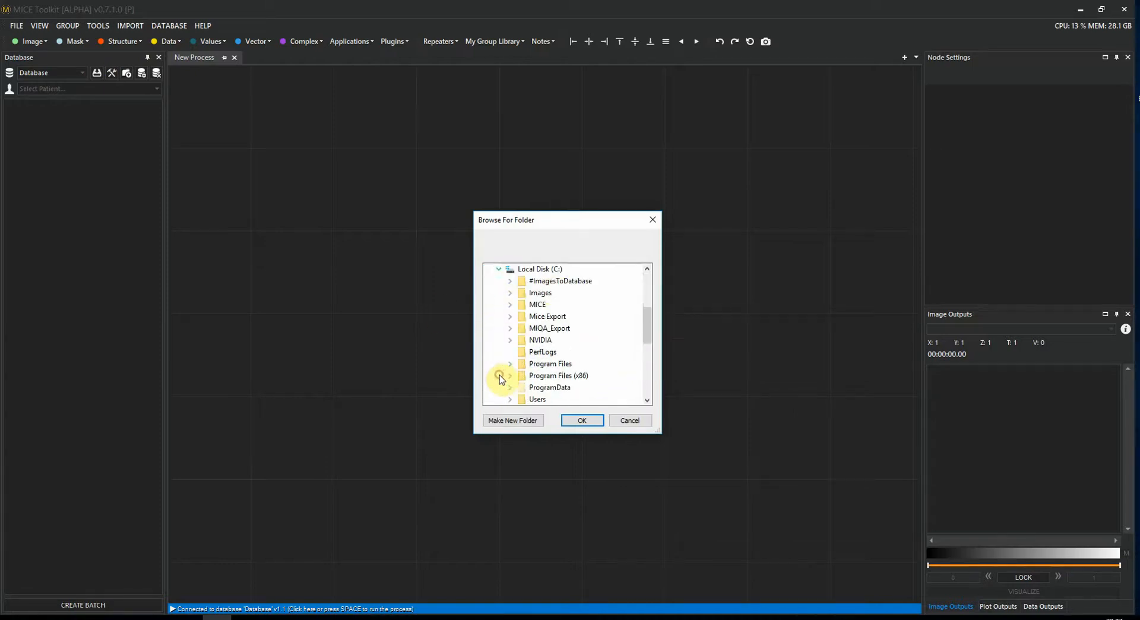
pyautogui.doubleClick(555, 281)
pyautogui.click(596, 420)
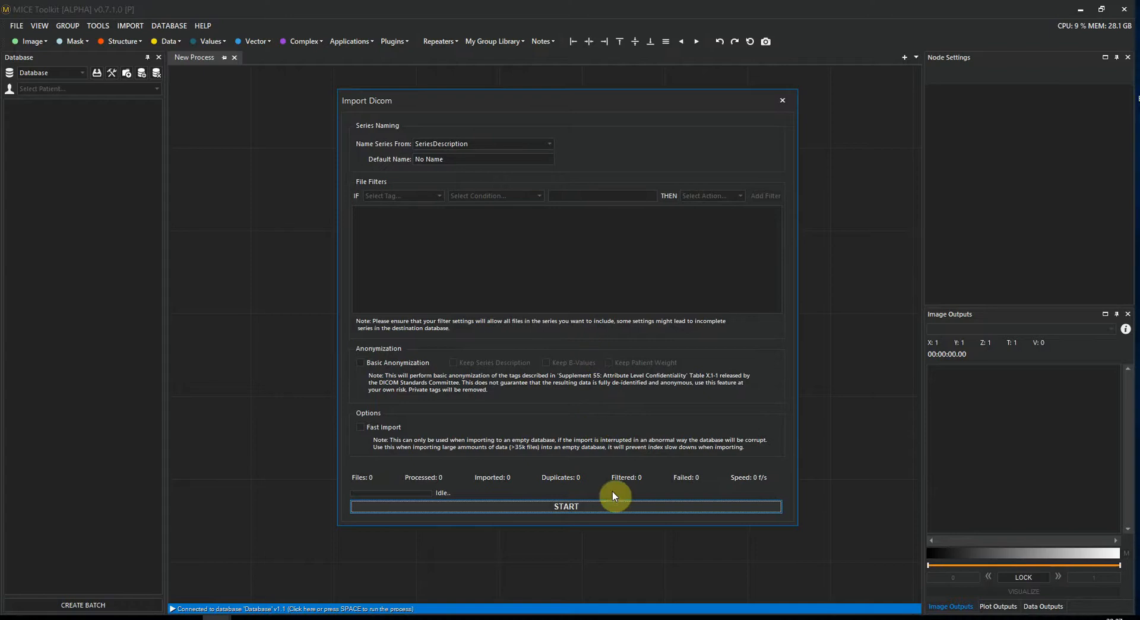
pyautogui.click(539, 507)
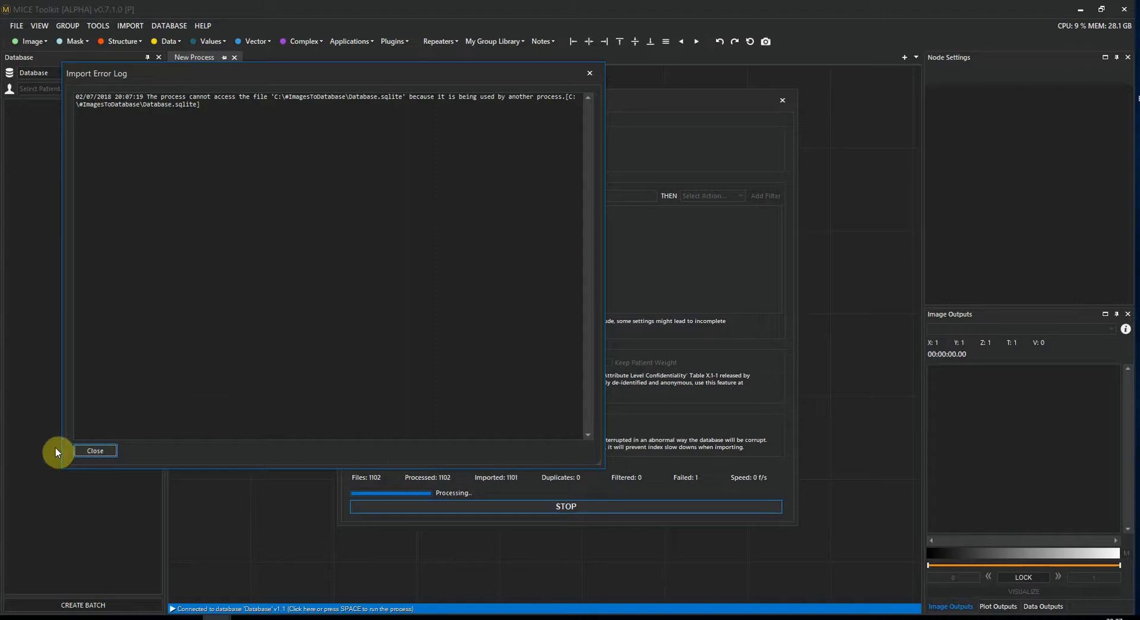
pyautogui.click(82, 448)
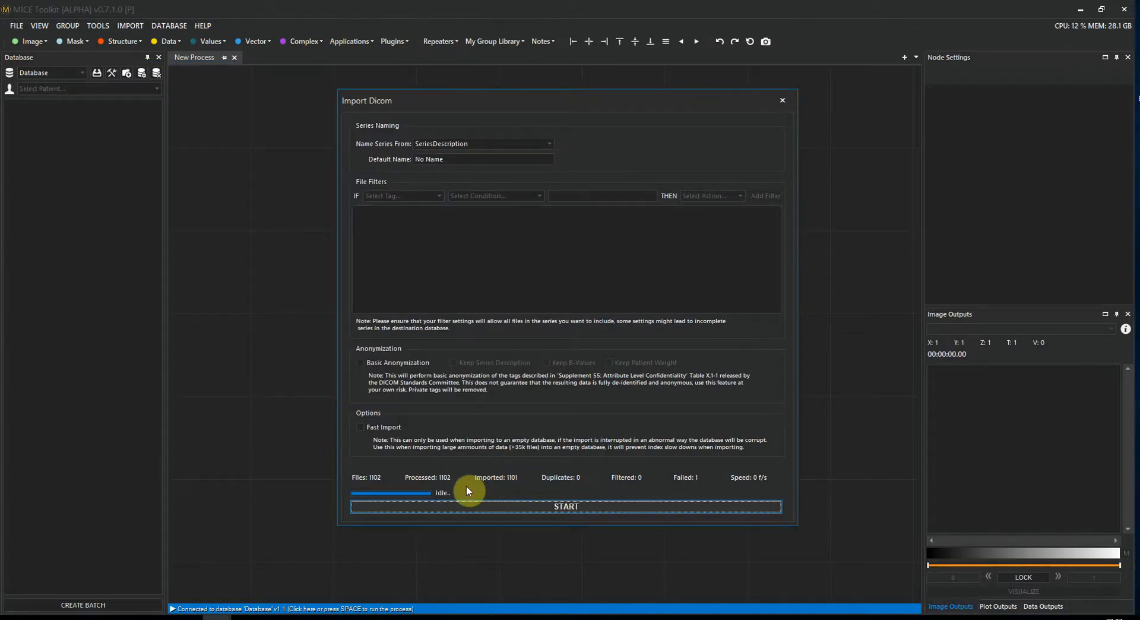
pyautogui.click(782, 101)
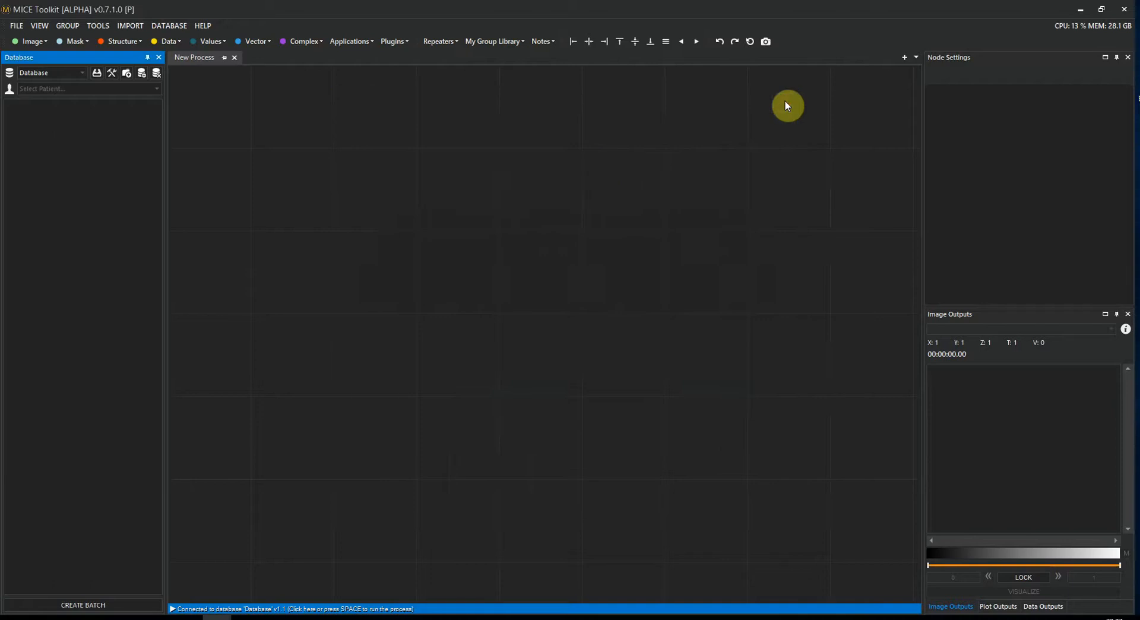
# Load the imported patient from the database and expand the 20180101 and 20180102 studies
pyautogui.click(157, 88)
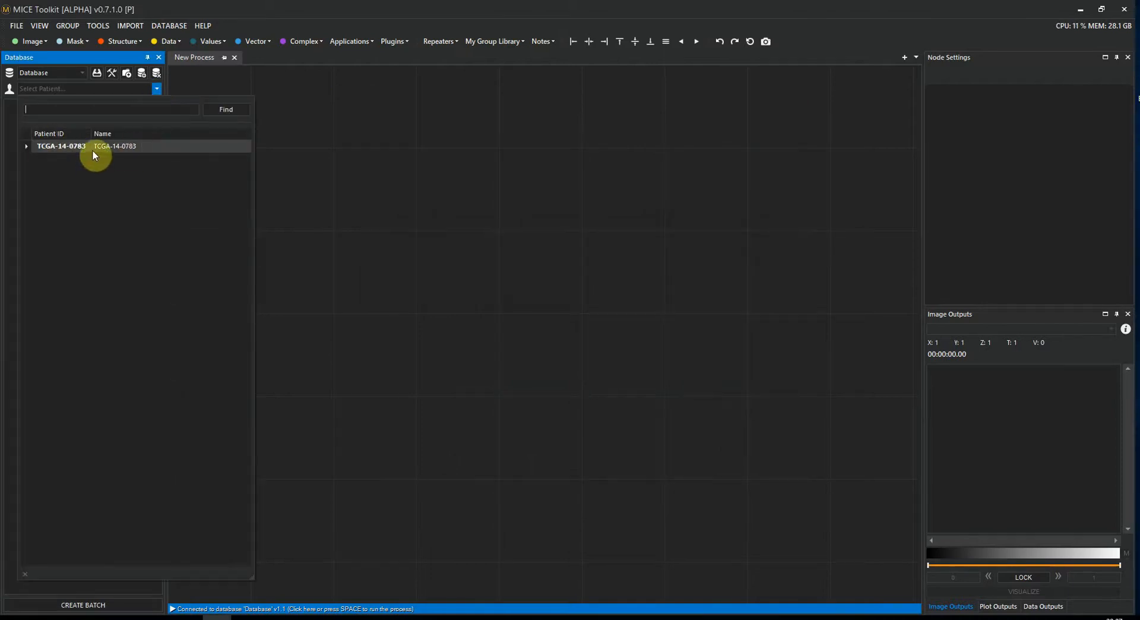
pyautogui.click(126, 147)
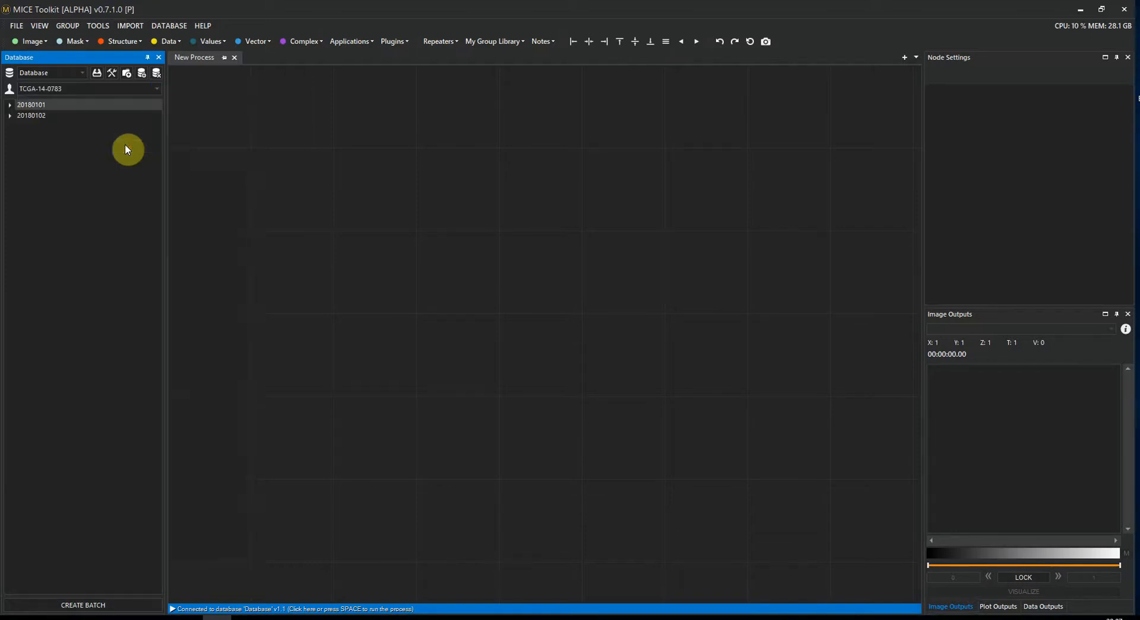
pyautogui.click(9, 105)
pyautogui.click(10, 159)
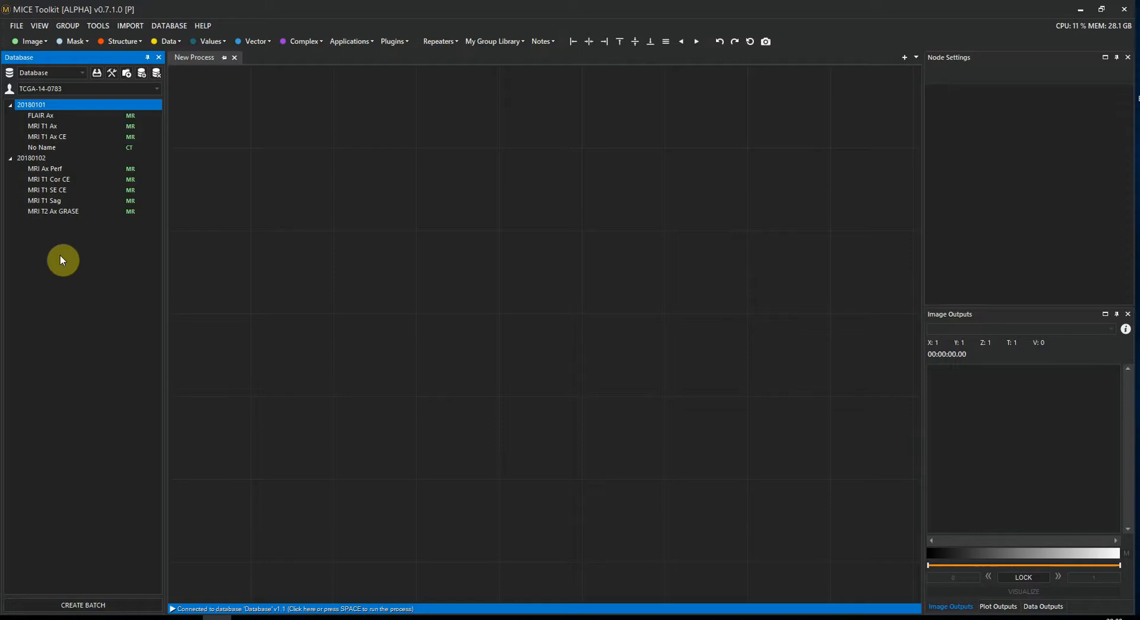
# Rename the No Name CT series in the 20180101 study to "Kskljdsd"
pyautogui.click(39, 149)
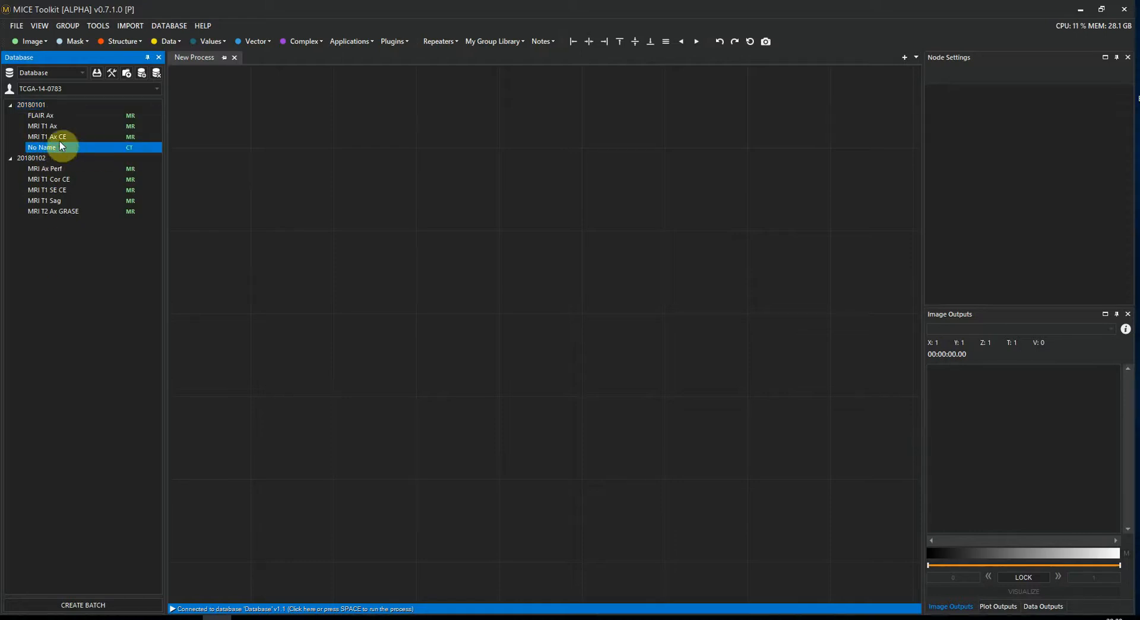
pyautogui.click(59, 116)
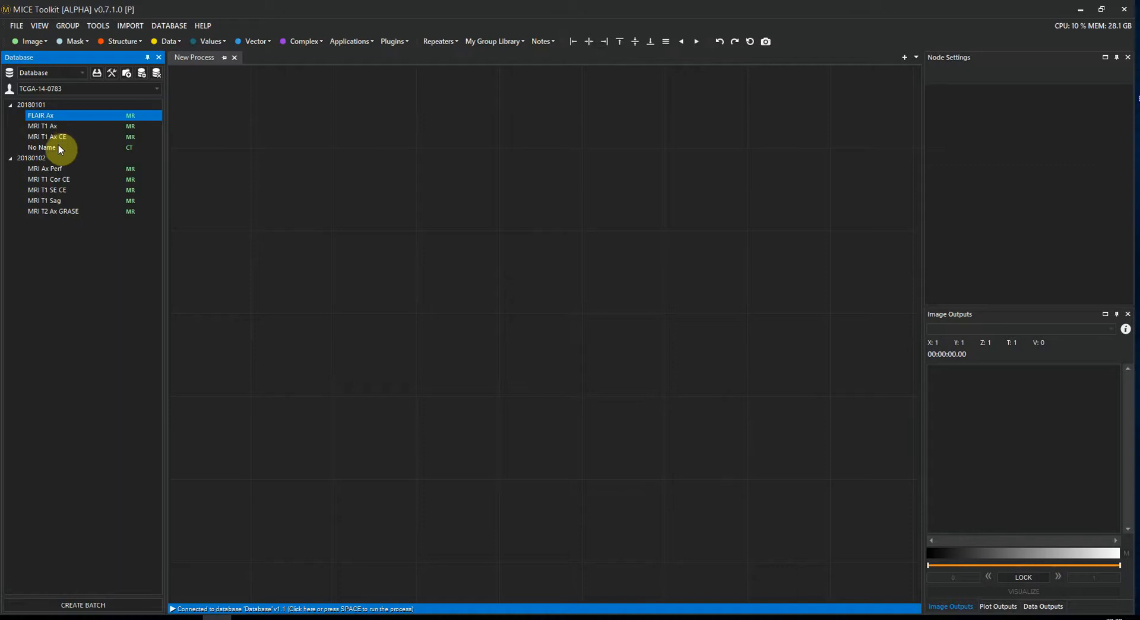
pyautogui.click(57, 147)
pyautogui.rightClick(52, 147)
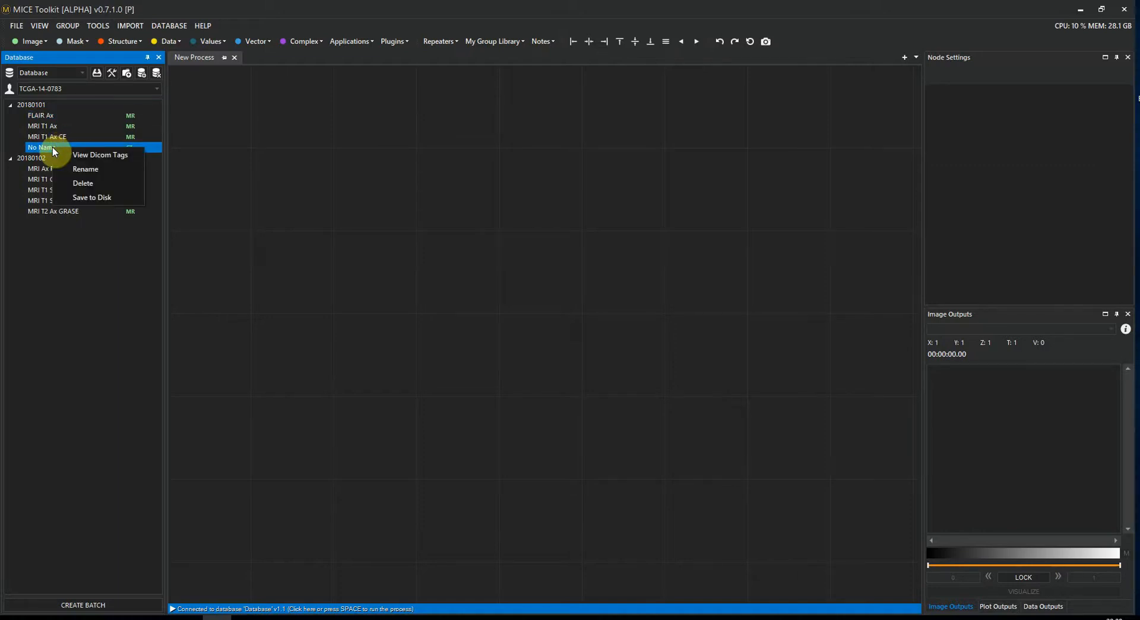
pyautogui.click(90, 169)
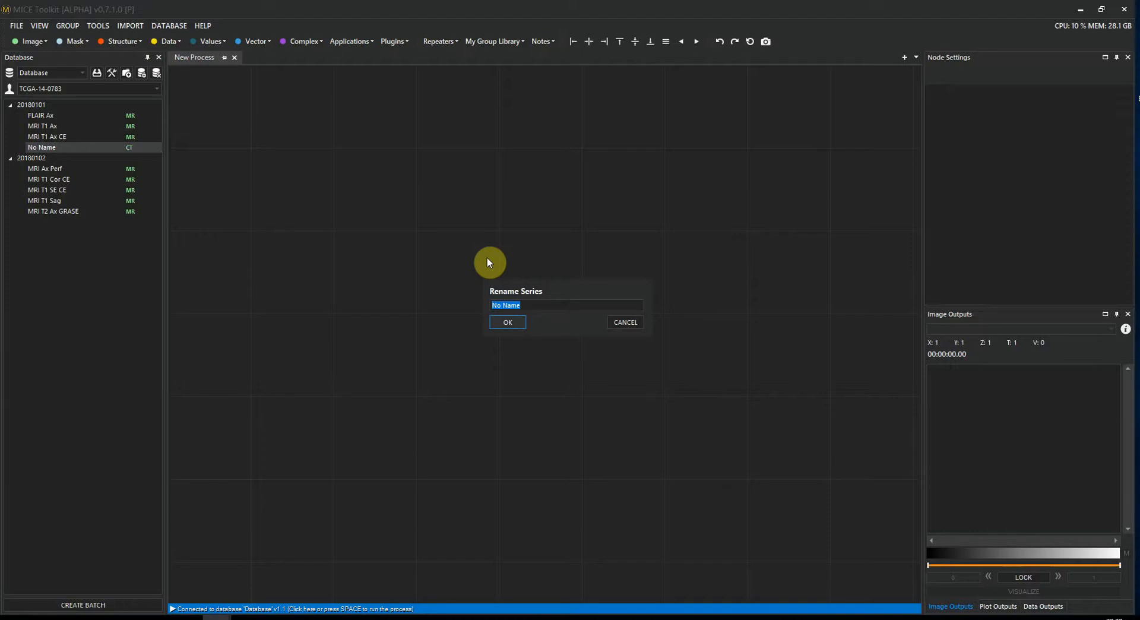
pyautogui.write('Kskljdsd')
pyautogui.press('Return')
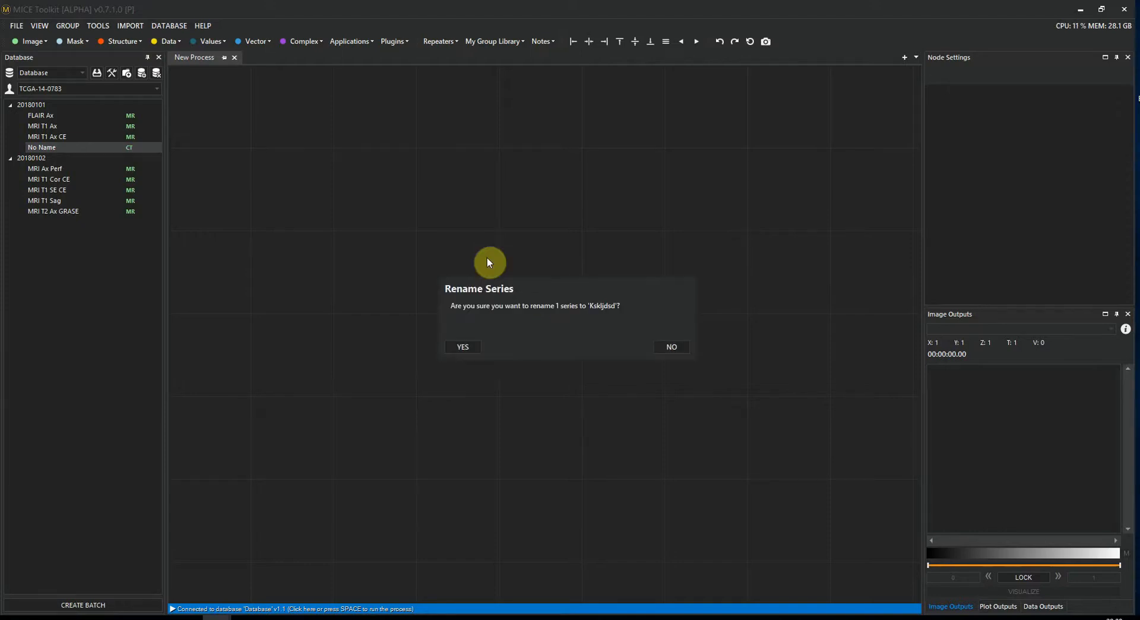
pyautogui.click(466, 347)
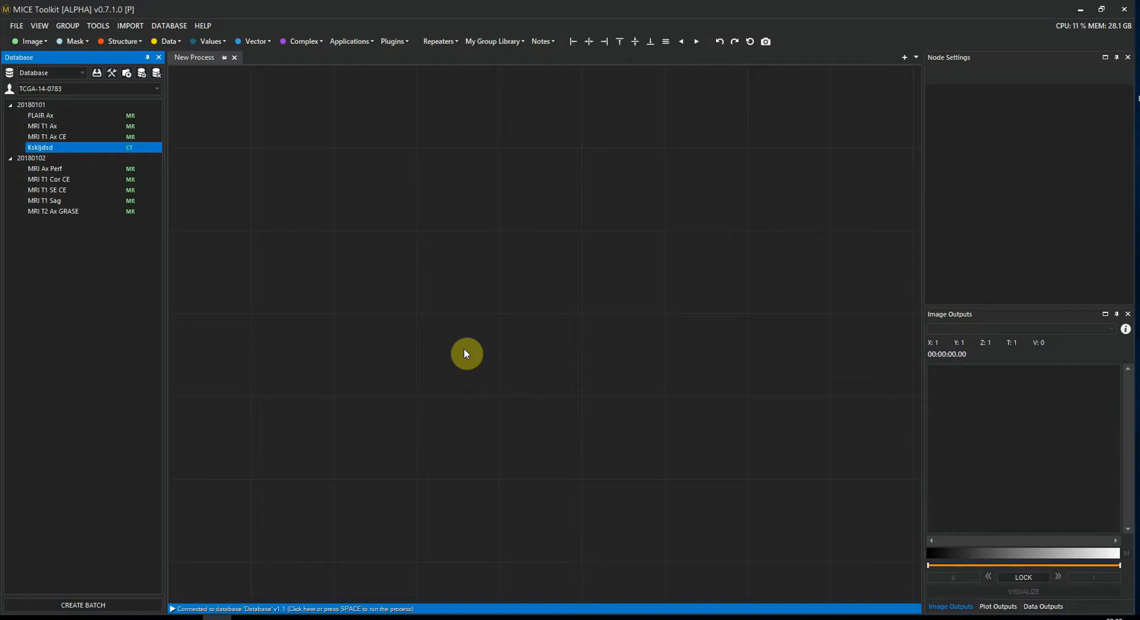
# Delete the CT series from the 20180101 study
pyautogui.rightClick(97, 150)
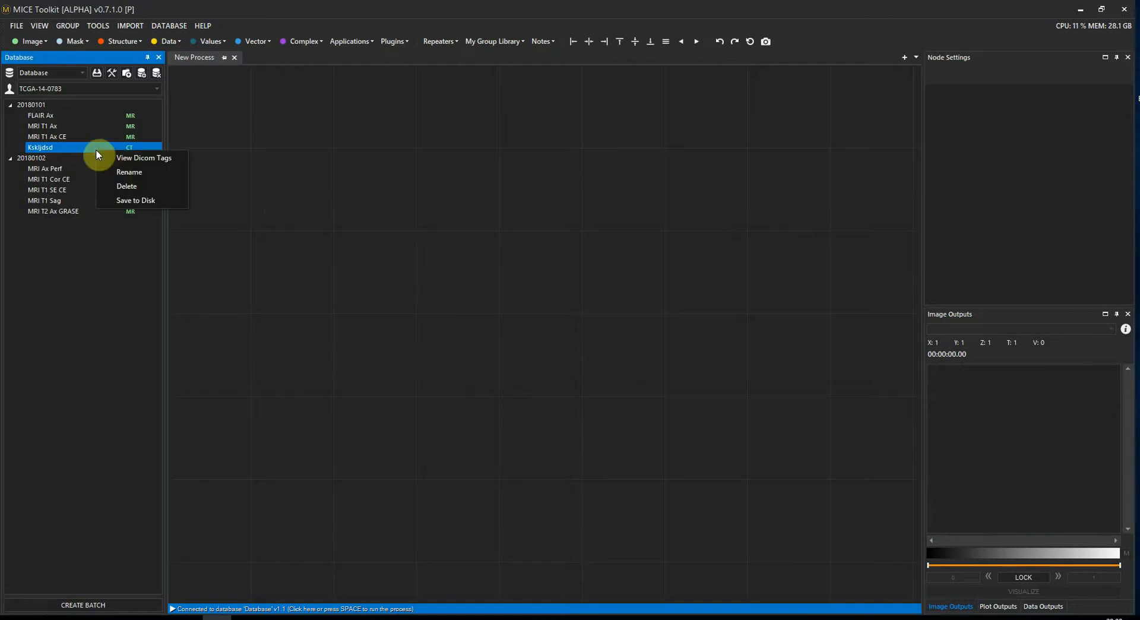
pyautogui.click(125, 187)
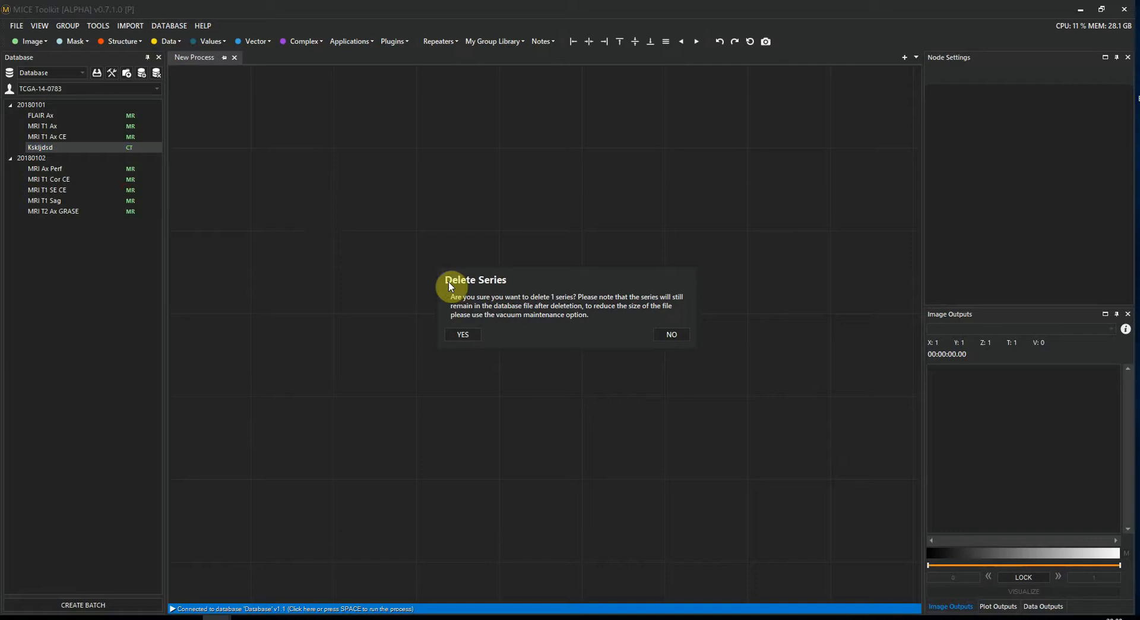
pyautogui.click(473, 331)
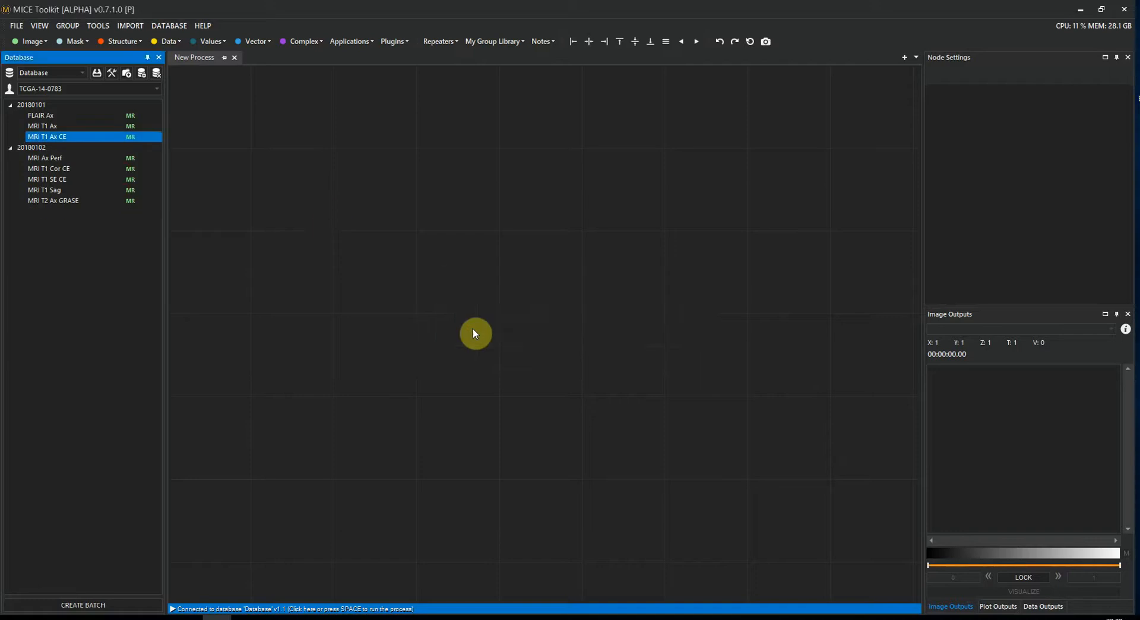
# Choose the folder C:\#ImagesToDatabase\2018-01-01 as the source for a new DICOM import
pyautogui.click(96, 73)
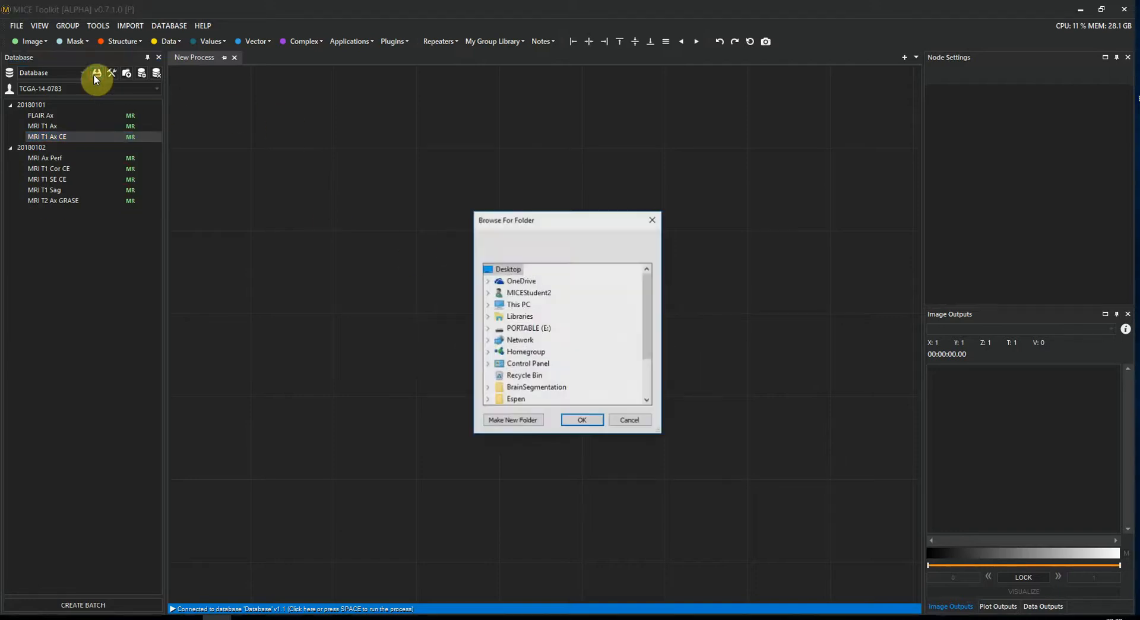
pyautogui.doubleClick(518, 305)
pyautogui.doubleClick(546, 374)
pyautogui.doubleClick(547, 283)
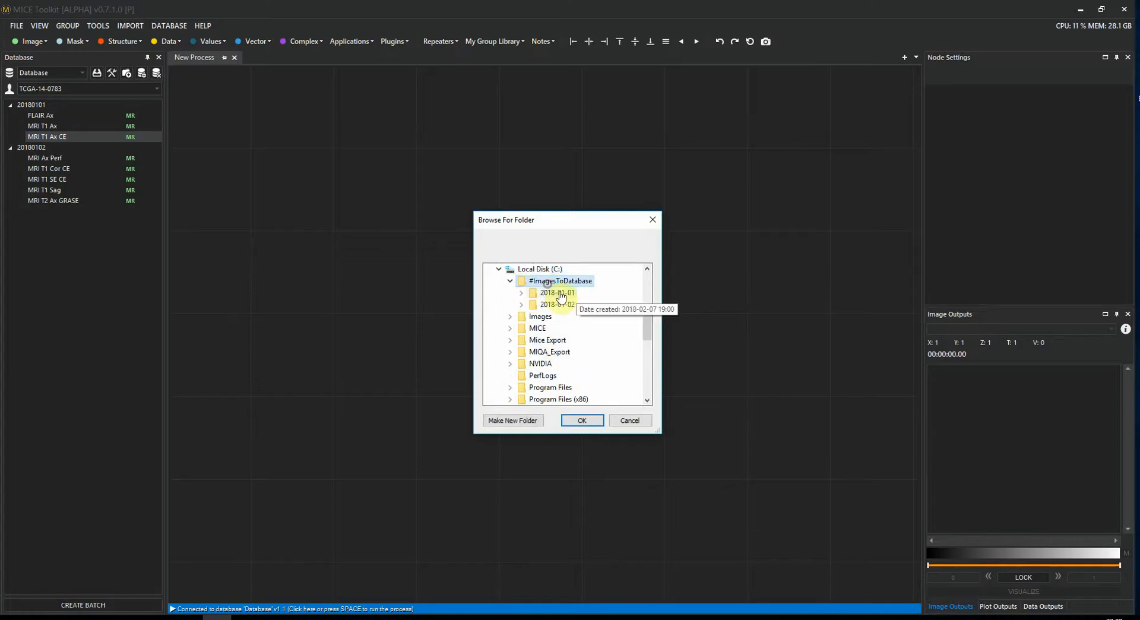
pyautogui.doubleClick(567, 292)
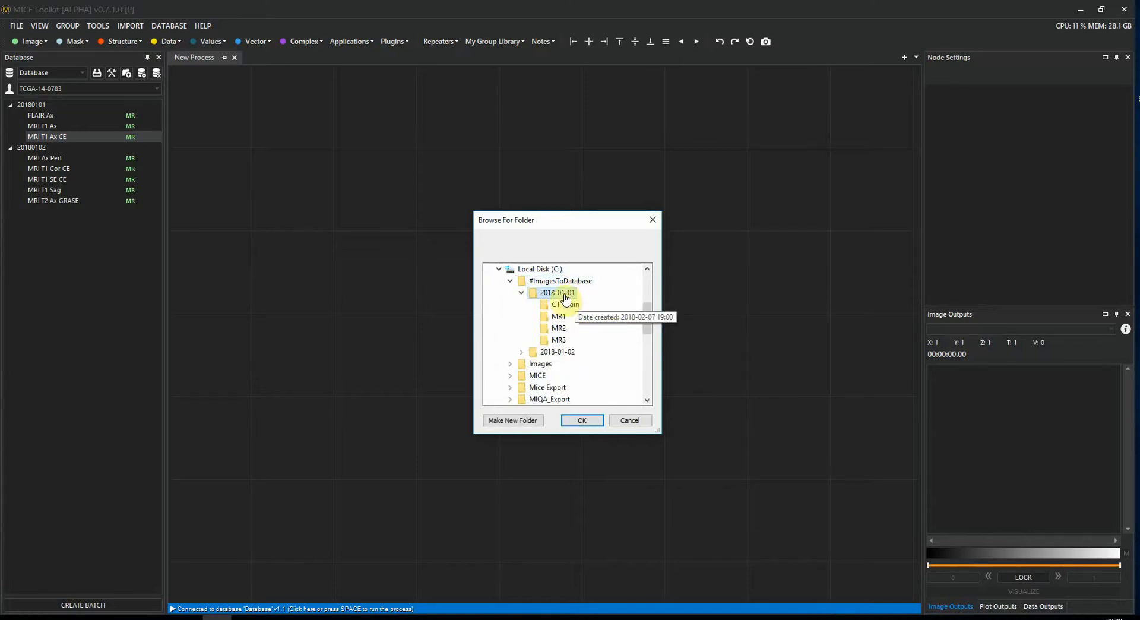
pyautogui.click(582, 420)
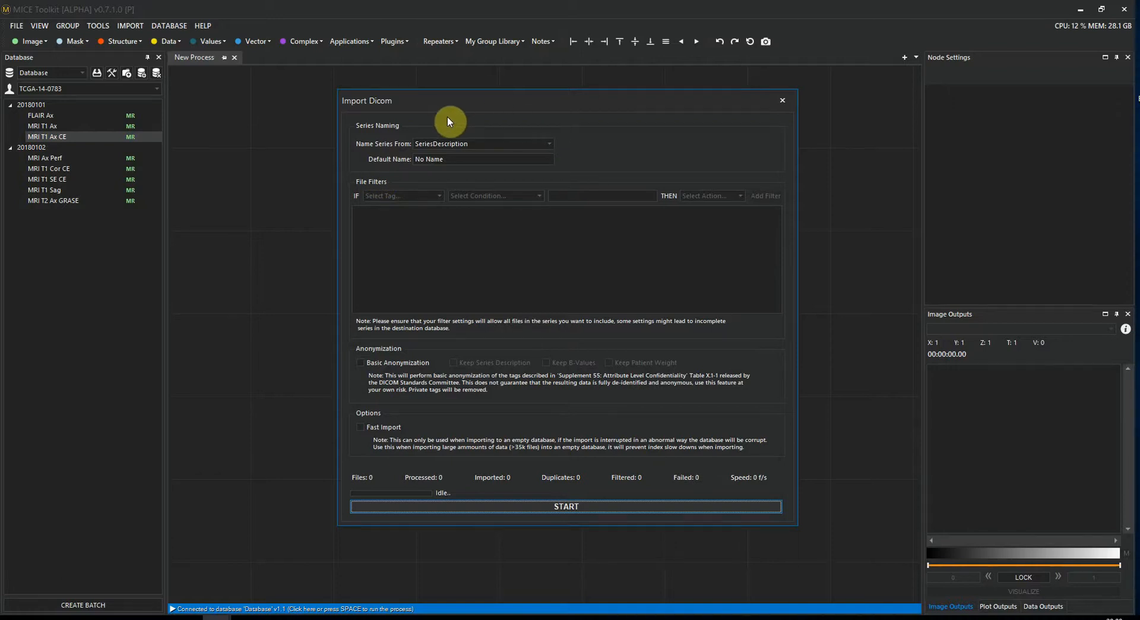
# Set the imported series to be named from ContainingFolder
pyautogui.click(549, 143)
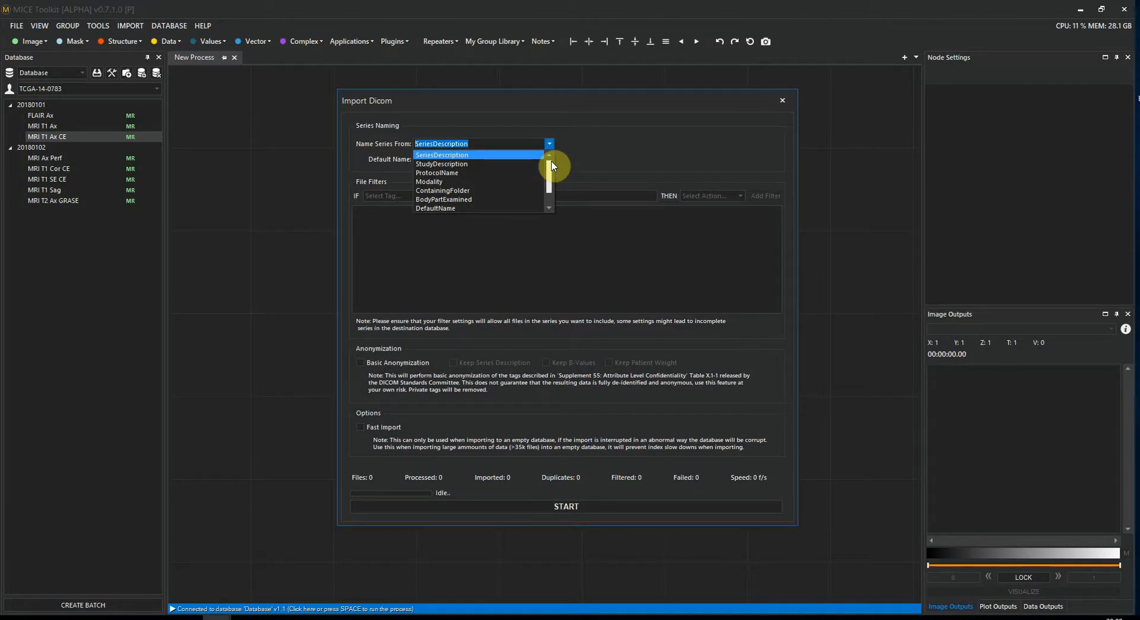
pyautogui.moveTo(551, 165); pyautogui.dragTo(552, 175)
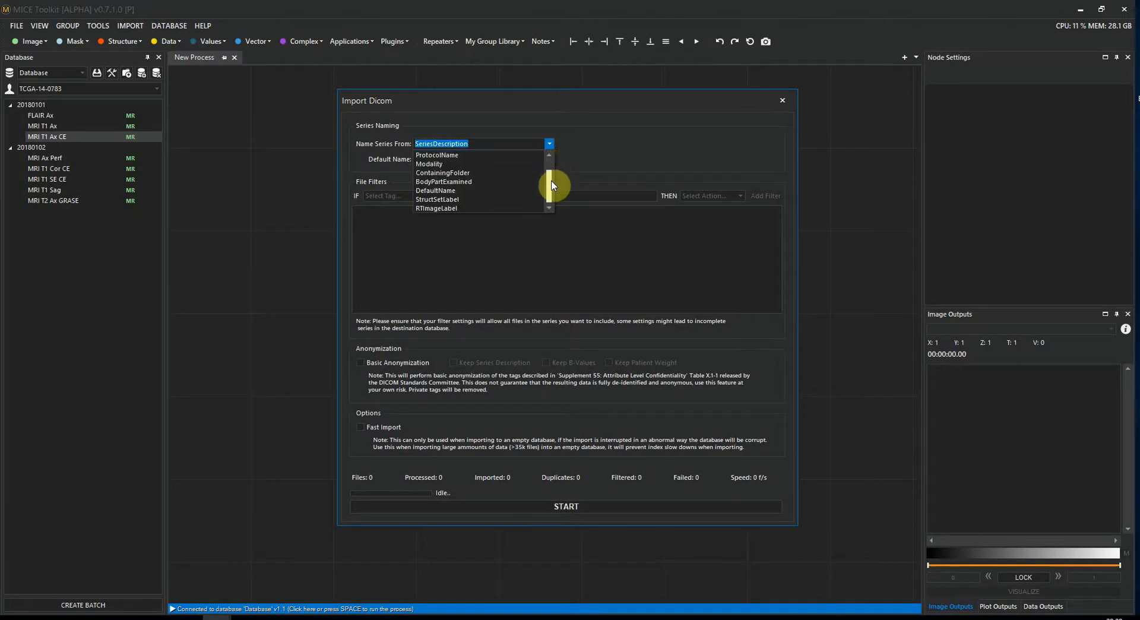
pyautogui.click(473, 174)
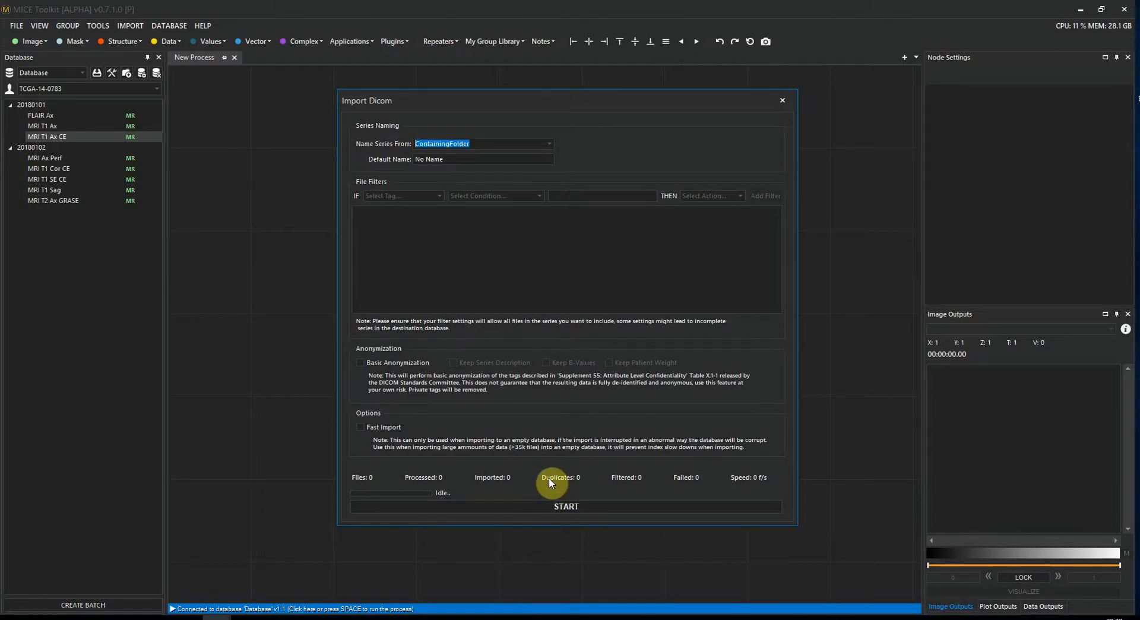
# Add a file filter that excludes files whose Modality contains "MR"
pyautogui.click(441, 197)
pyautogui.click(407, 260)
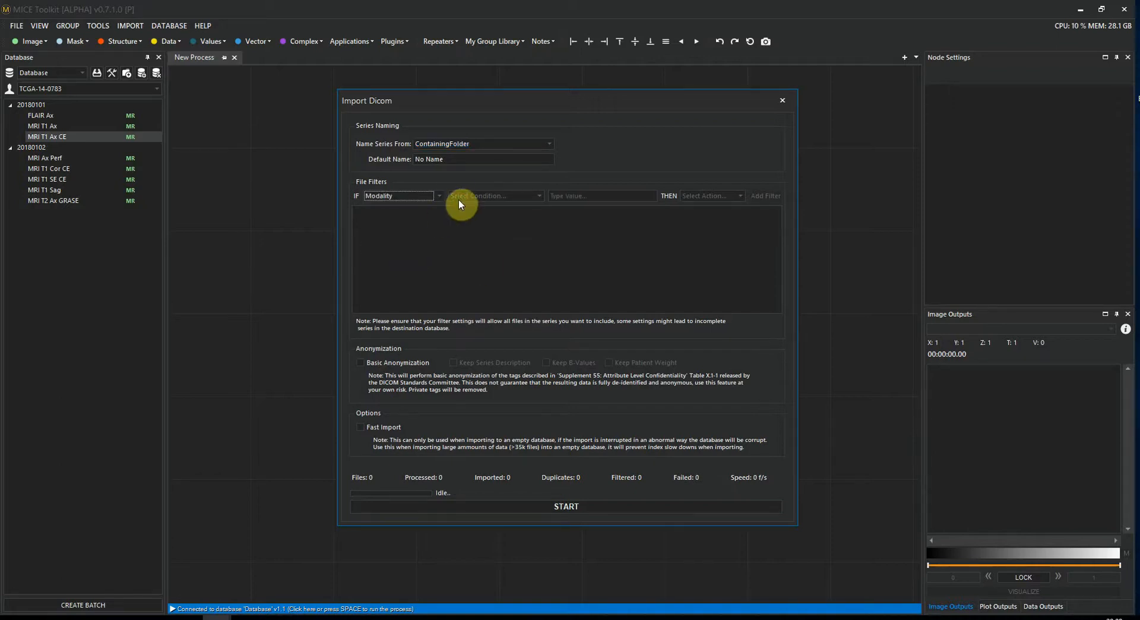
pyautogui.click(461, 198)
pyautogui.click(530, 219)
pyautogui.click(567, 197)
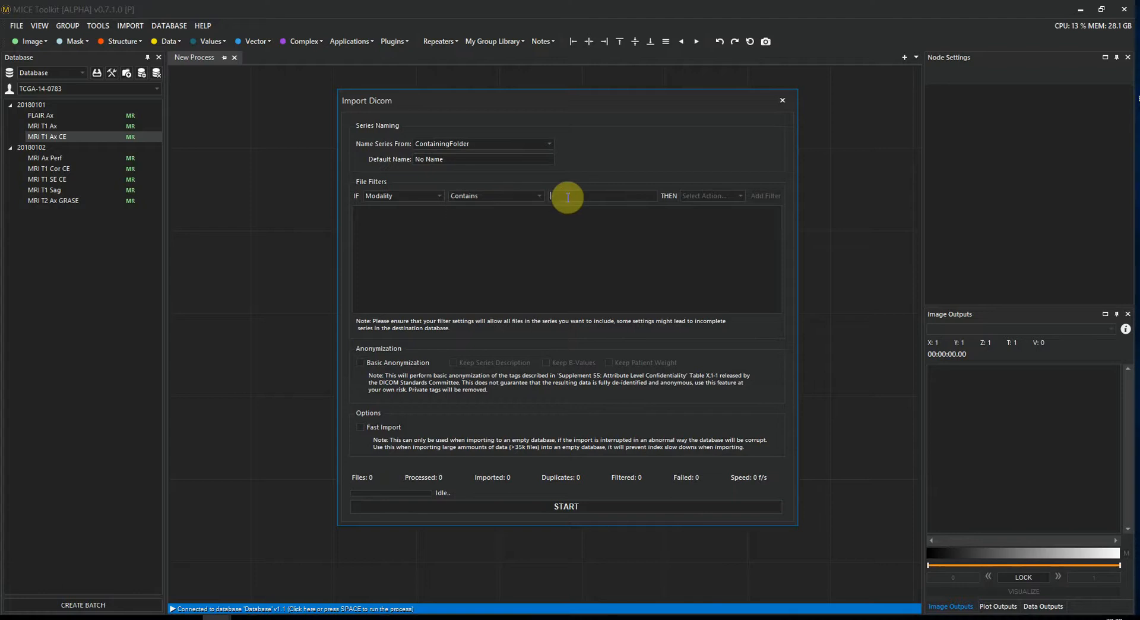
pyautogui.write('MR')
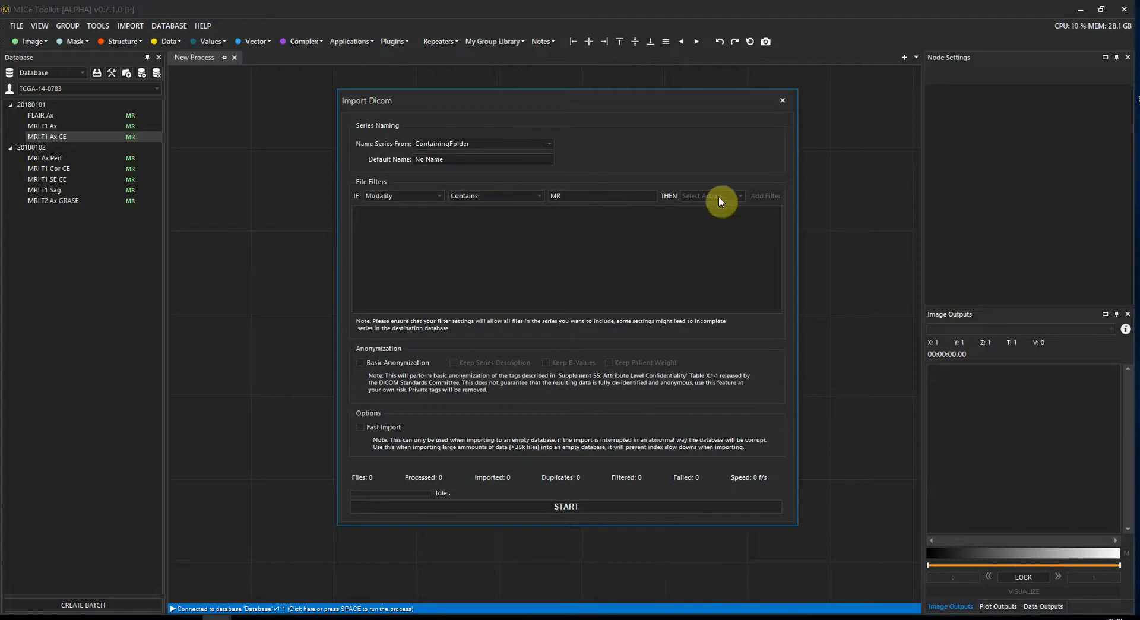
pyautogui.click(722, 198)
pyautogui.click(725, 216)
pyautogui.click(761, 194)
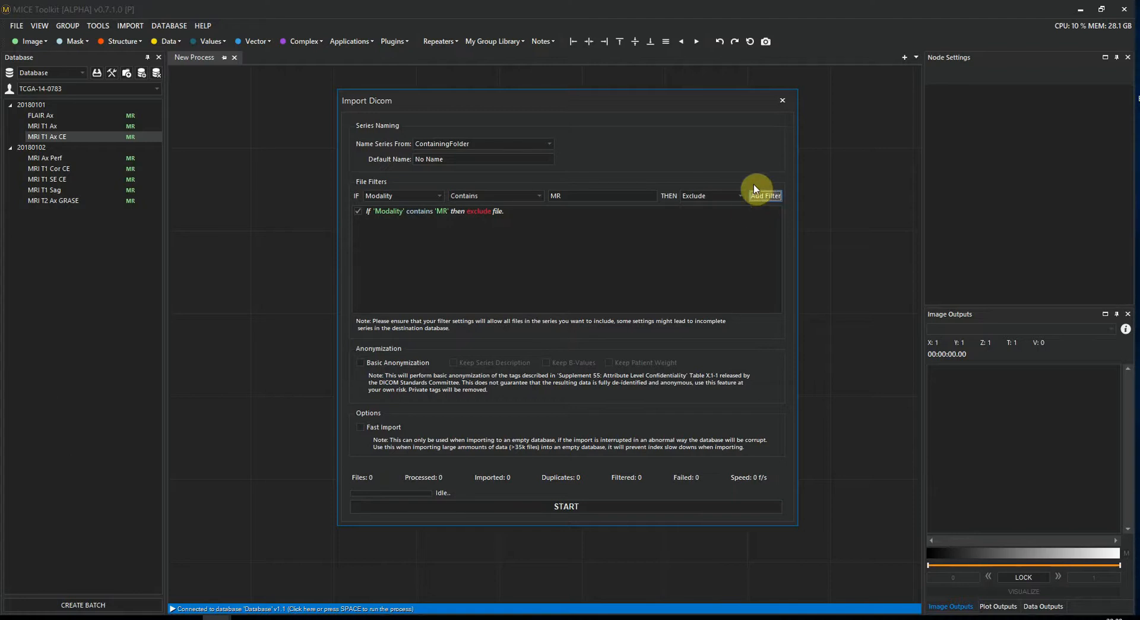
# Run the DICOM import, then reload the patient and select the CT-Brain series in the 20180101 study
pyautogui.click(565, 507)
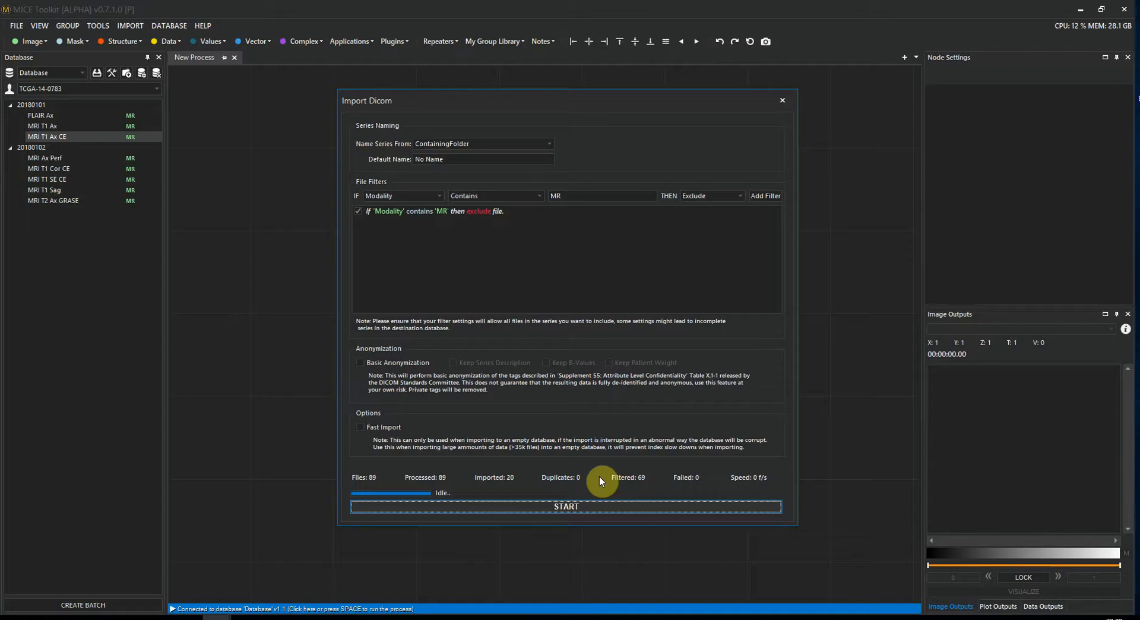
pyautogui.click(784, 101)
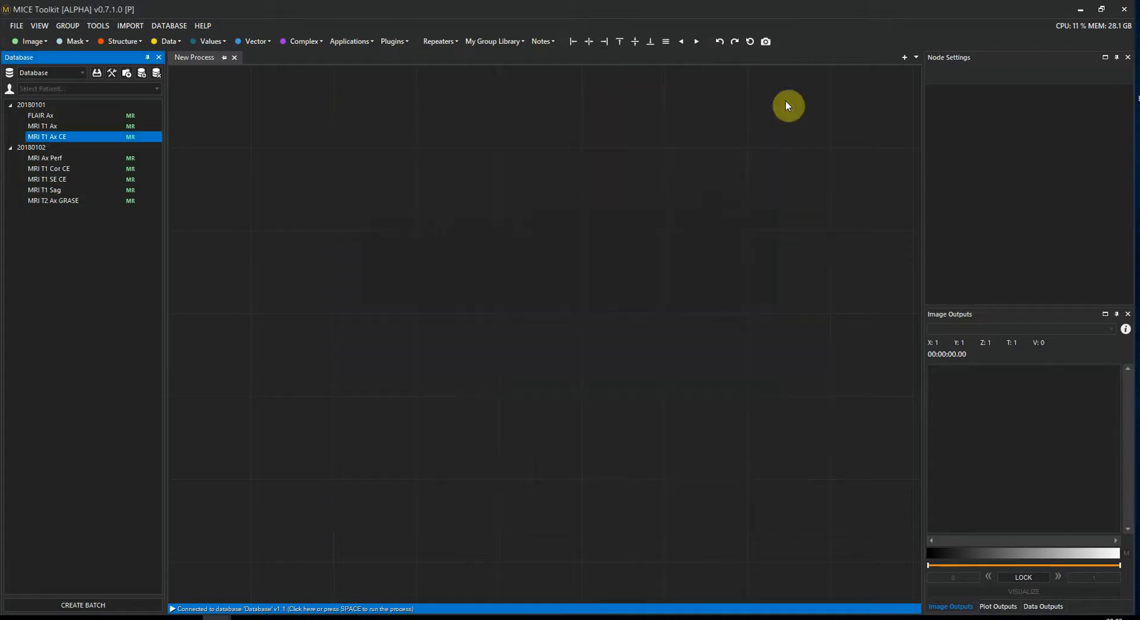
pyautogui.click(157, 89)
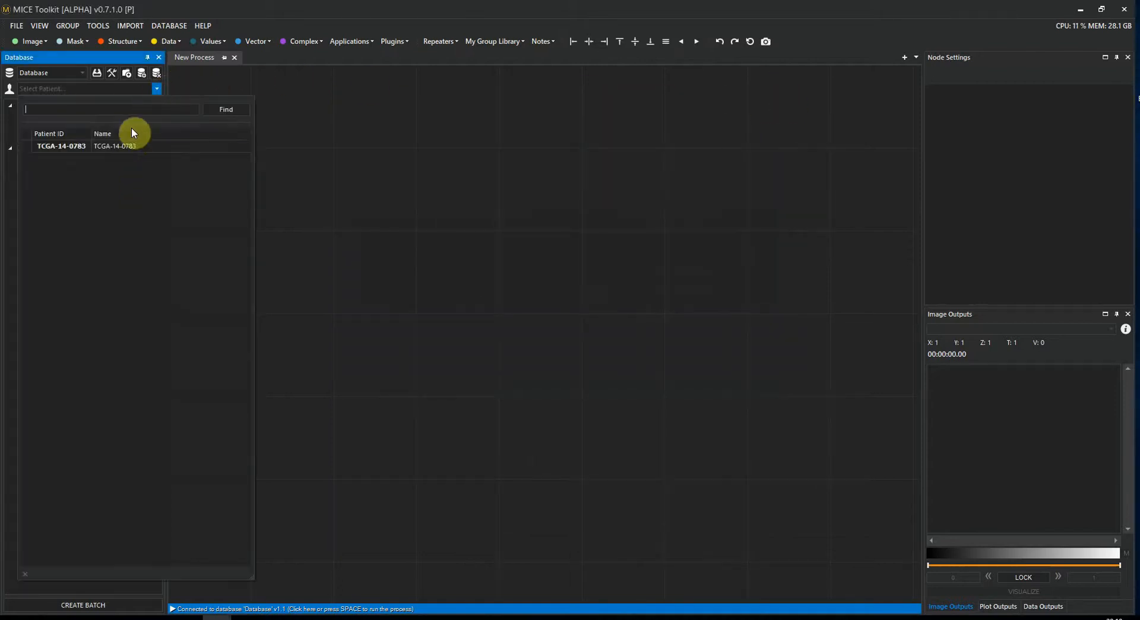
pyautogui.click(132, 147)
pyautogui.click(11, 104)
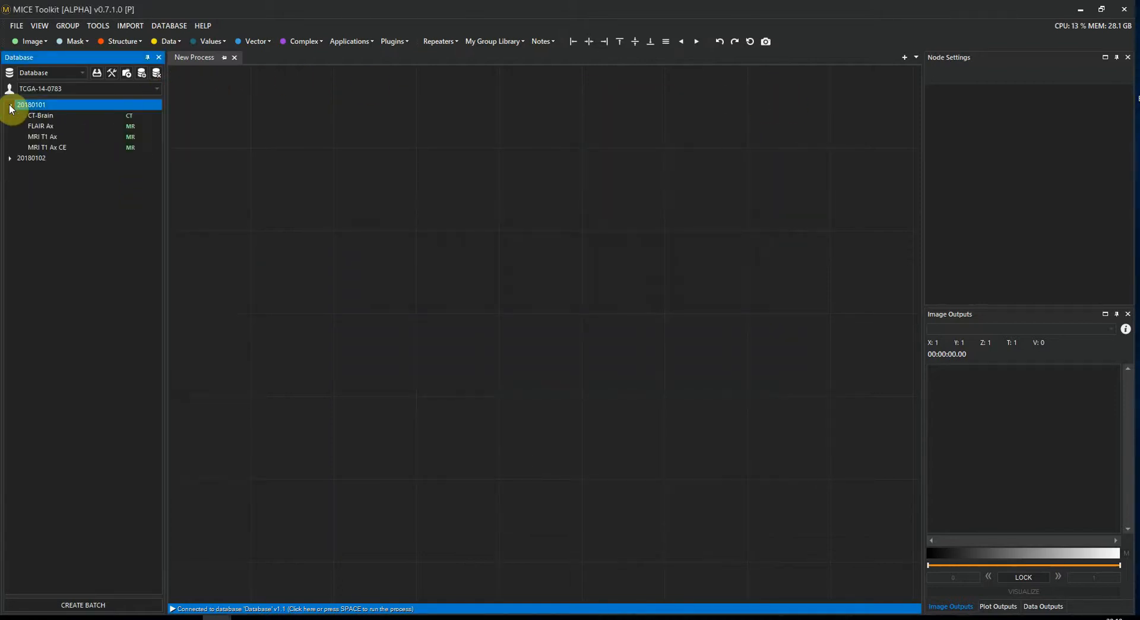
pyautogui.click(30, 116)
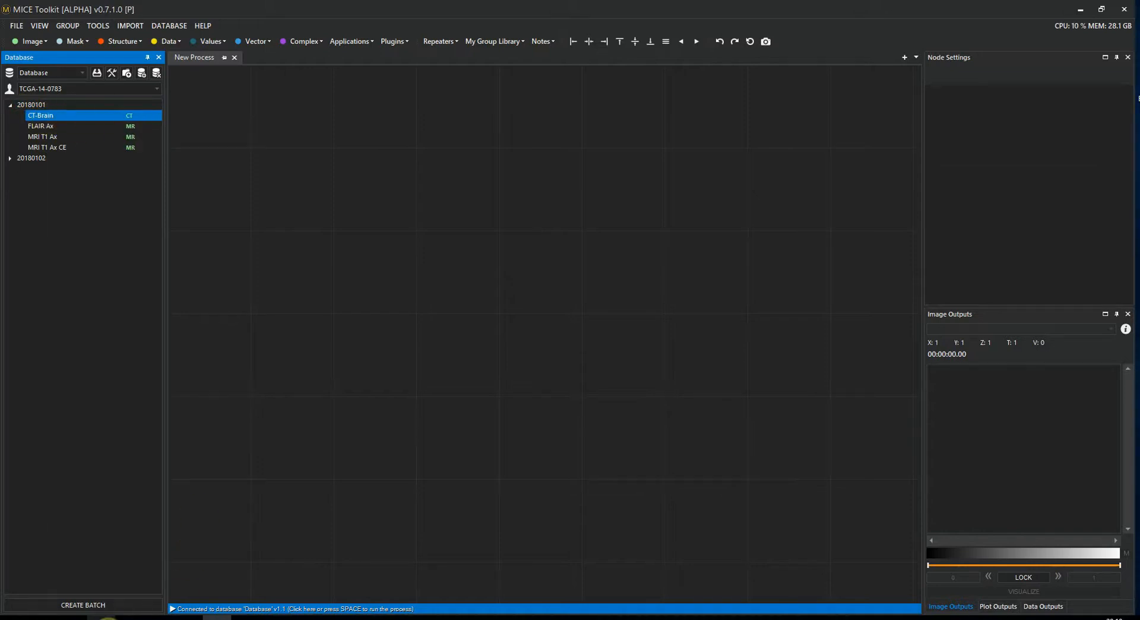
# Switch to File Explorer and check the CT-Brain source folder inside 2018-01-01
pyautogui.click(101, 618)
pyautogui.doubleClick(502, 182)
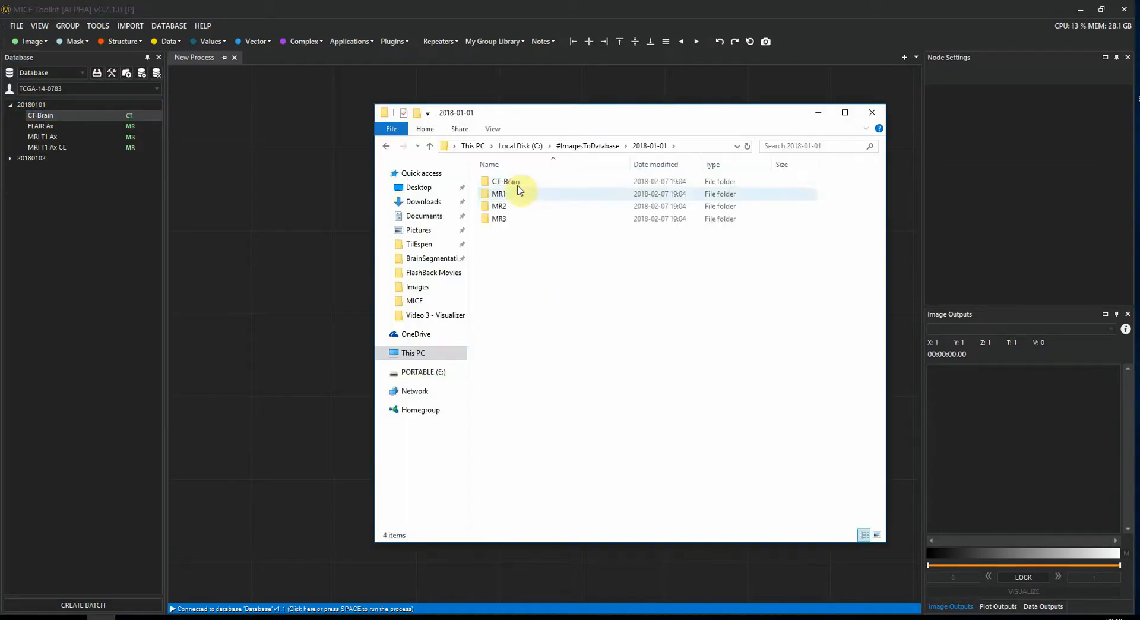
pyautogui.click(524, 182)
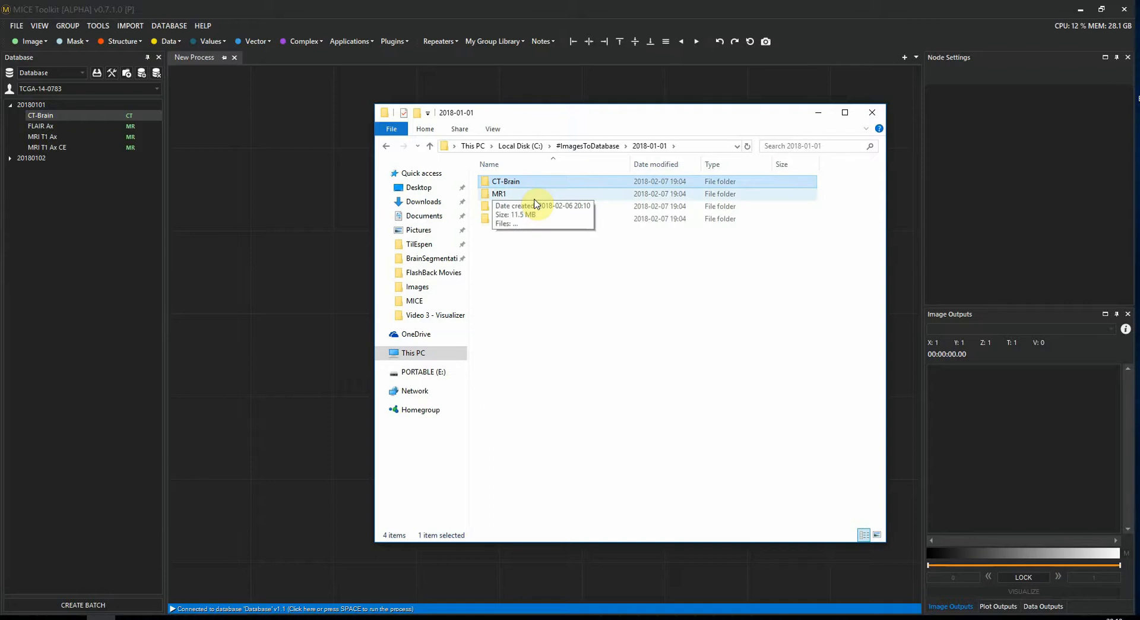
# Duplicate Database.sqlite within the #ImagesToDatabase folder
pyautogui.click(577, 146)
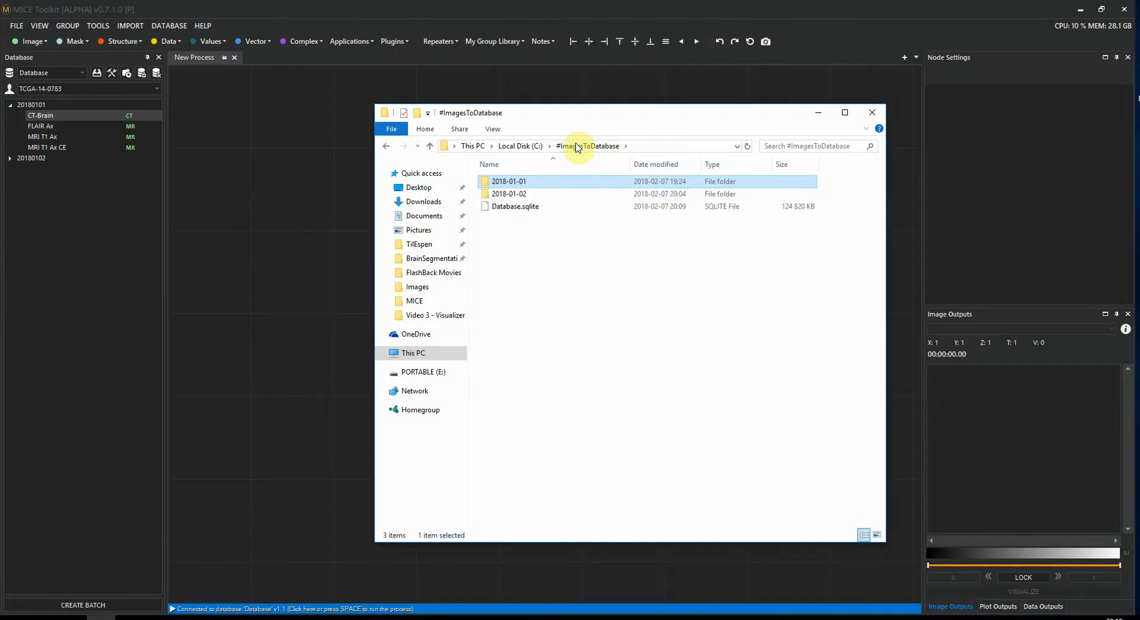
pyautogui.moveTo(574, 114); pyautogui.dragTo(542, 107)
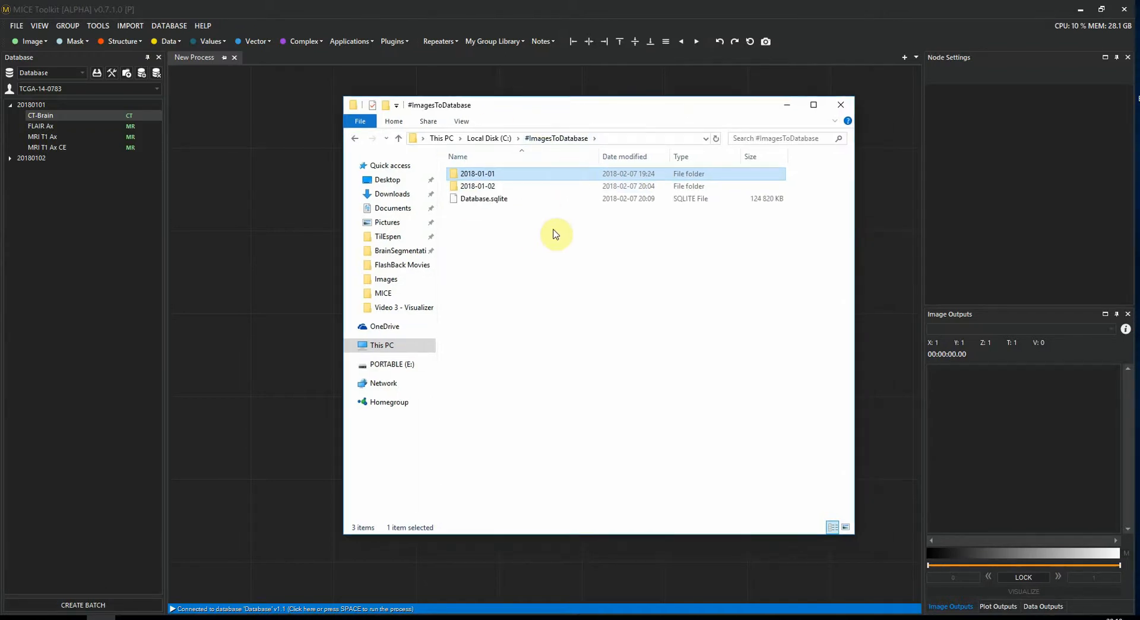
pyautogui.click(478, 201)
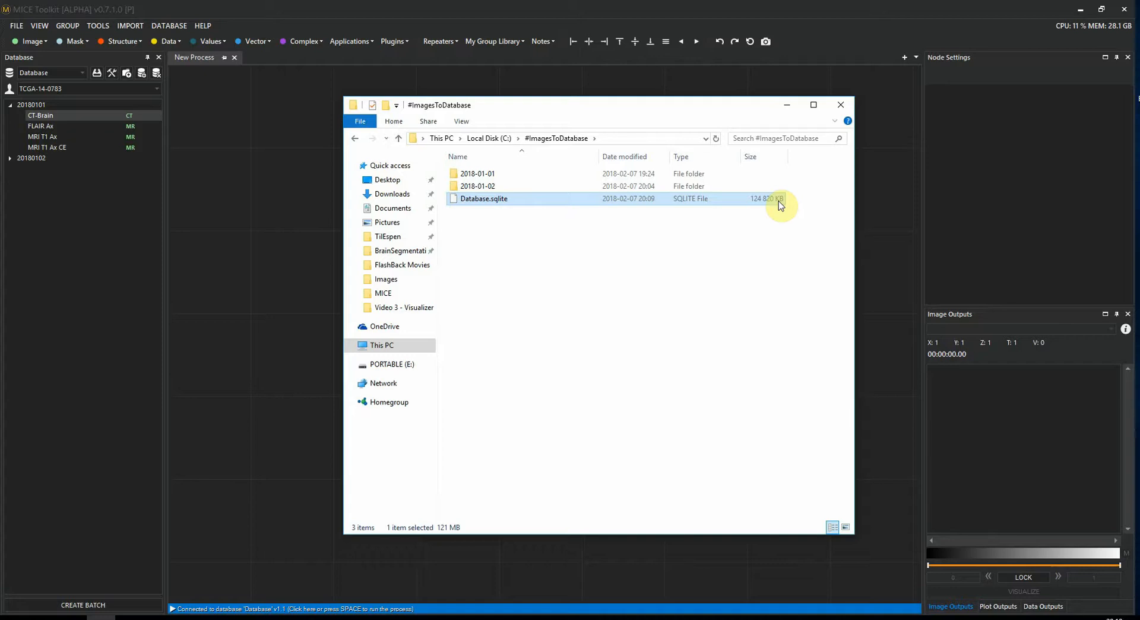
pyautogui.rightClick(498, 201)
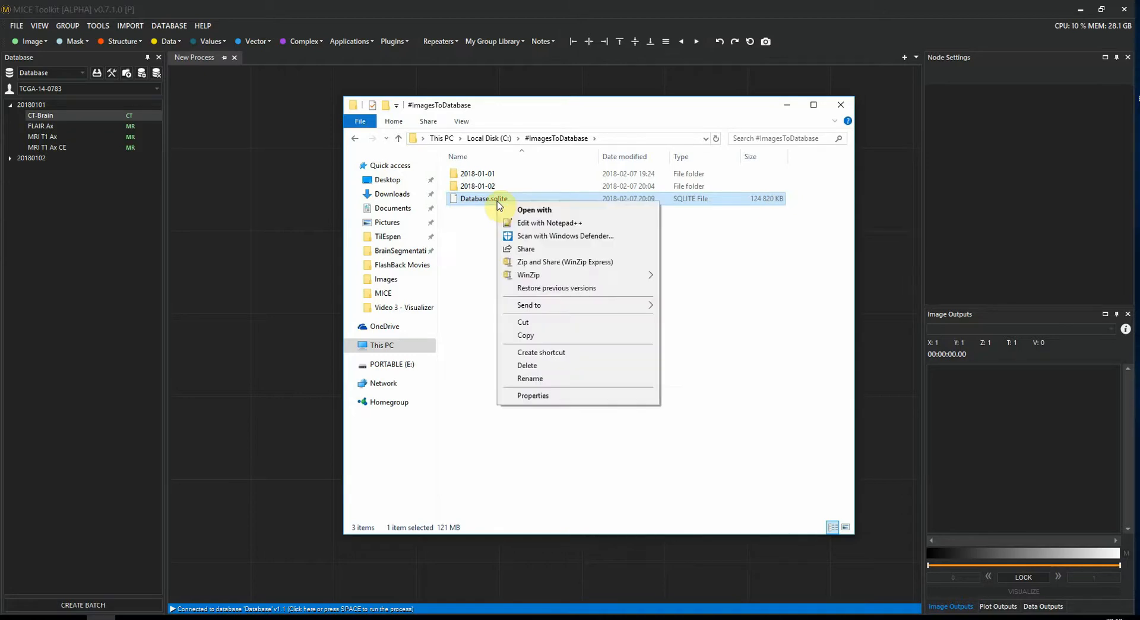
pyautogui.click(530, 334)
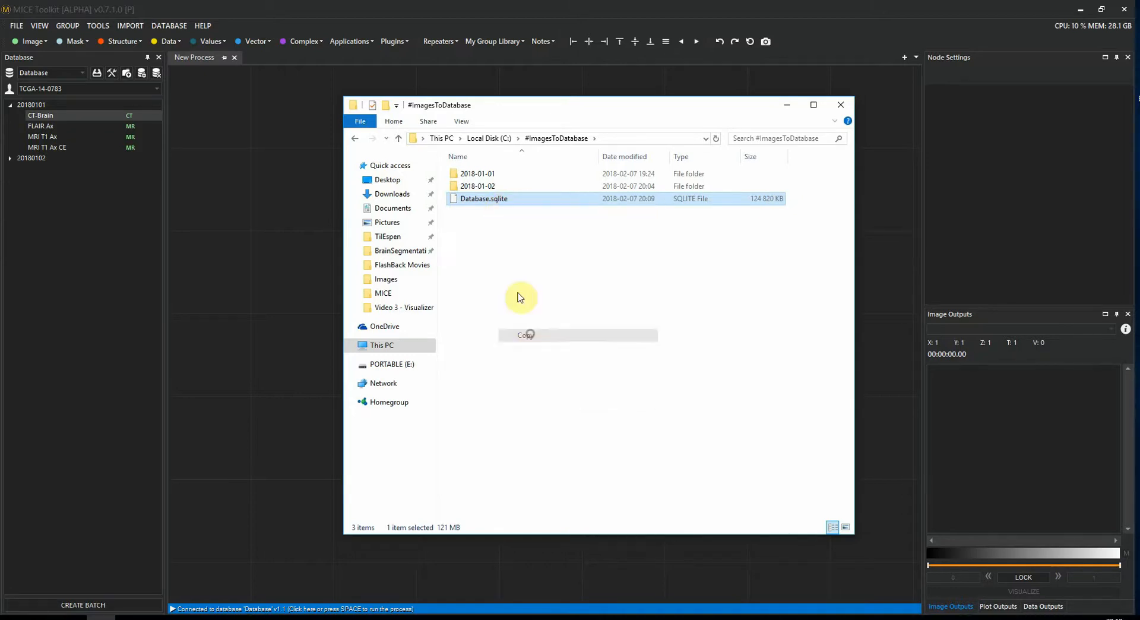
pyautogui.rightClick(478, 200)
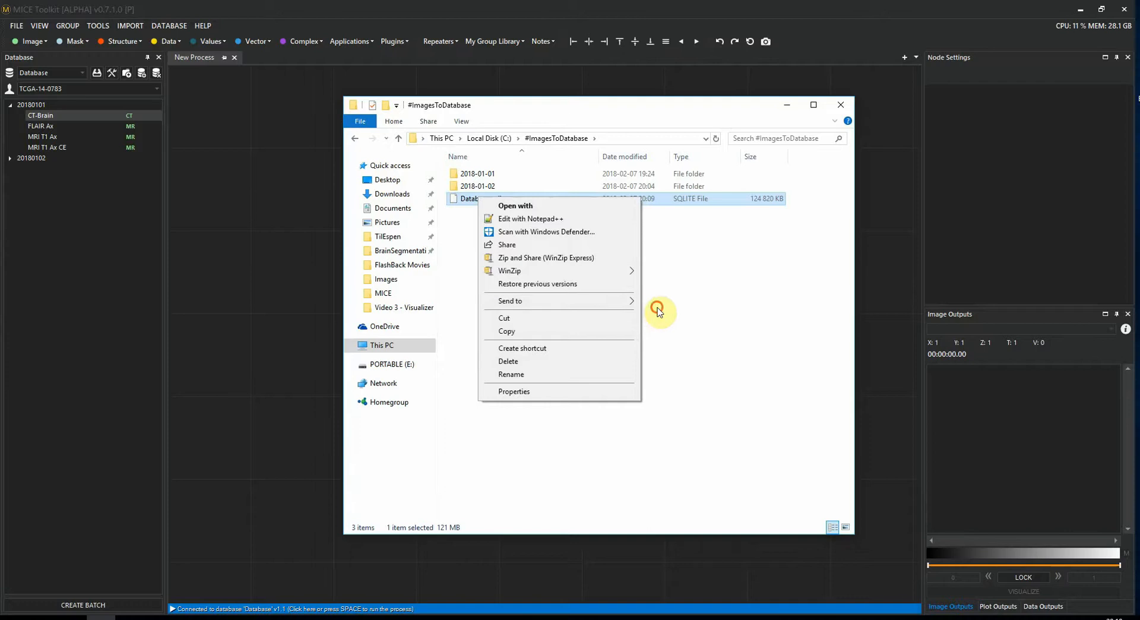
pyautogui.rightClick(579, 269)
pyautogui.click(611, 350)
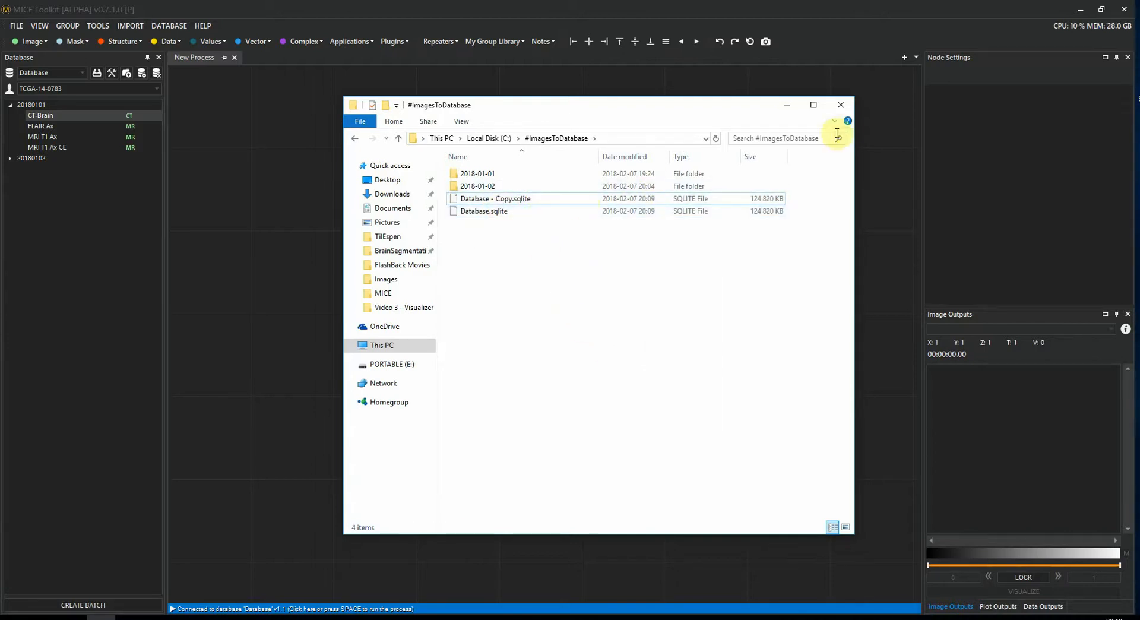
# Return to MICE Toolkit and connect to the existing database file "Database - Copy.sqlite"
pyautogui.click(348, 5)
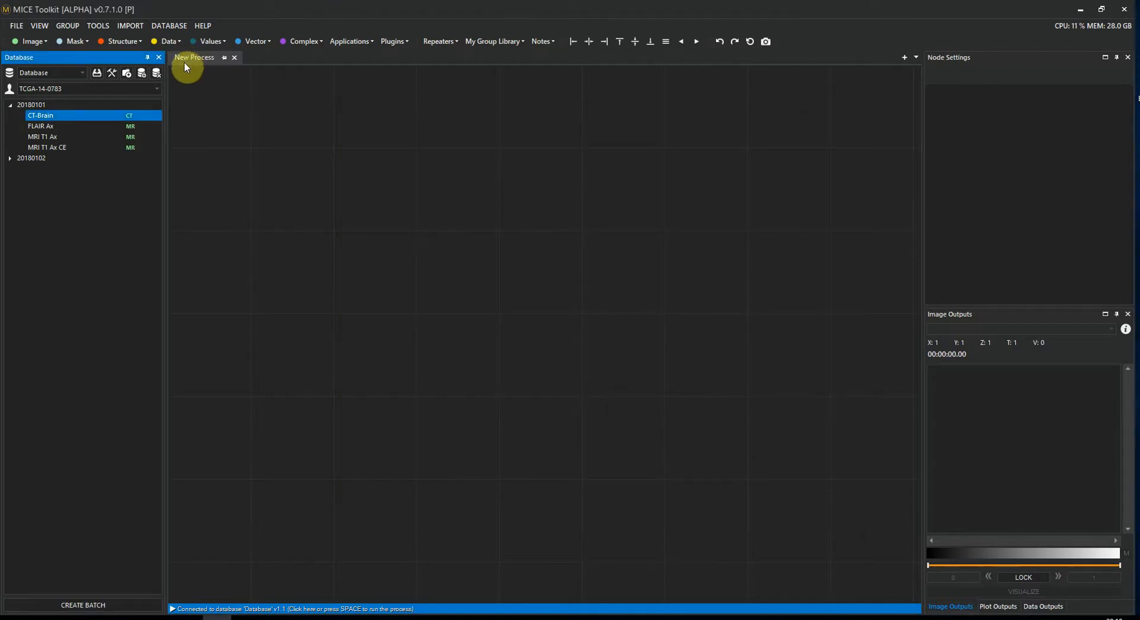
pyautogui.click(126, 74)
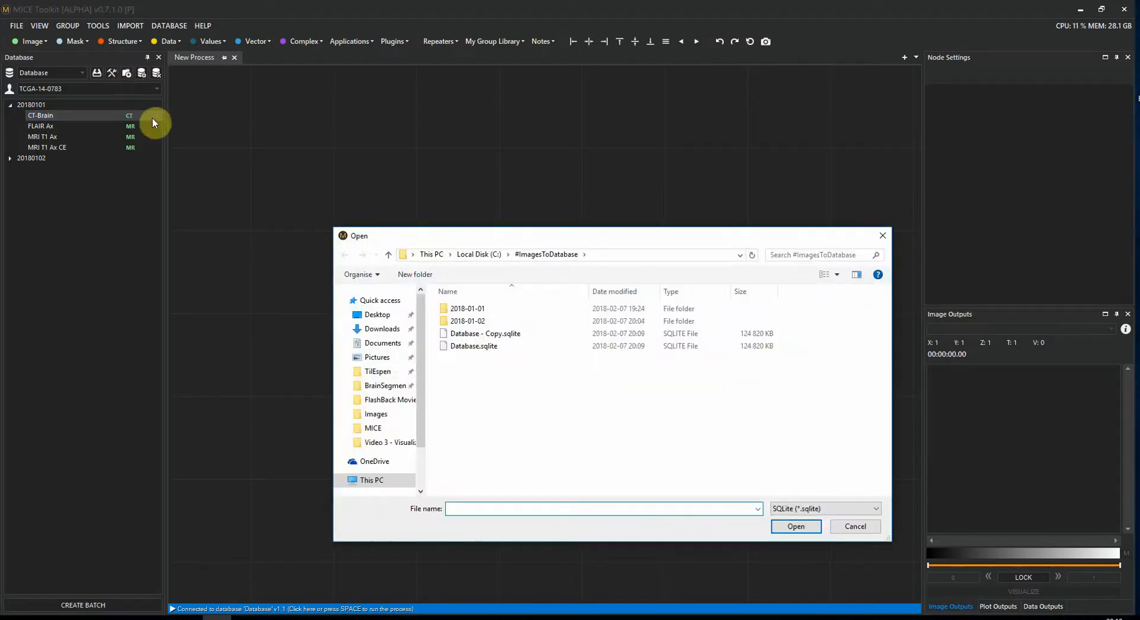
pyautogui.click(482, 334)
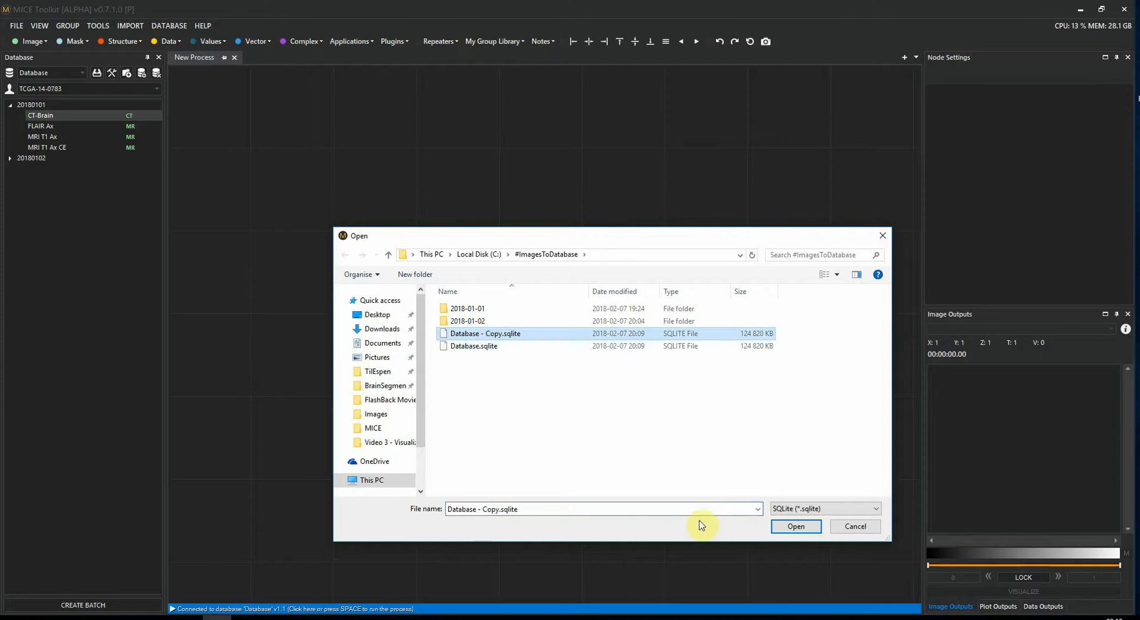
pyautogui.click(788, 527)
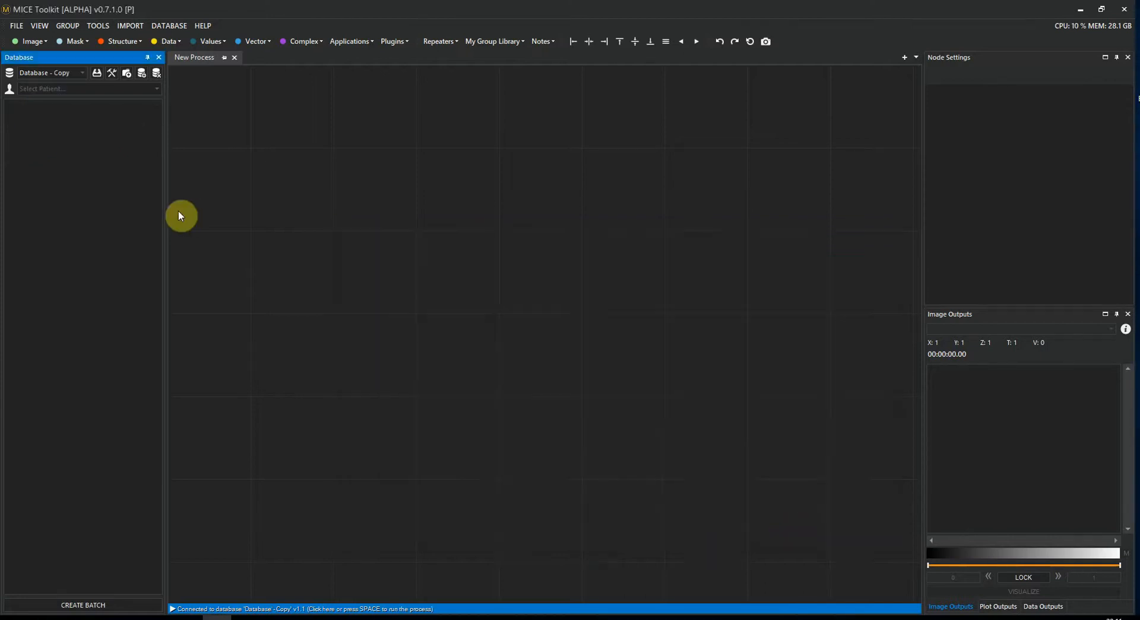
# Load the patient from the Database - Copy connection and inspect the 20180101 study
pyautogui.click(84, 74)
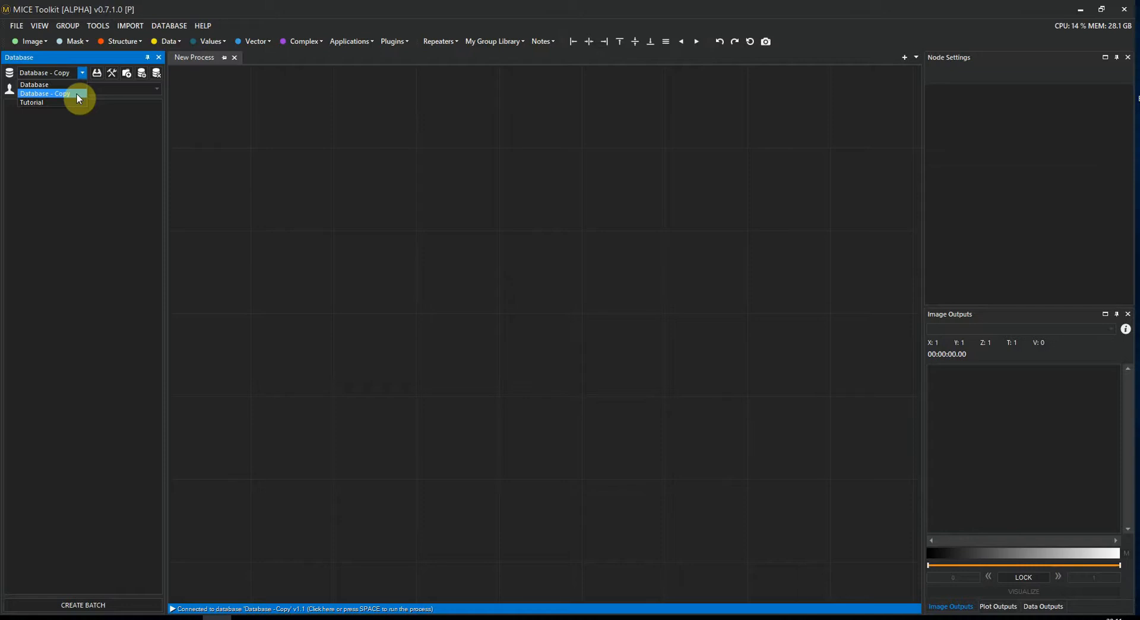
pyautogui.click(76, 94)
pyautogui.click(158, 88)
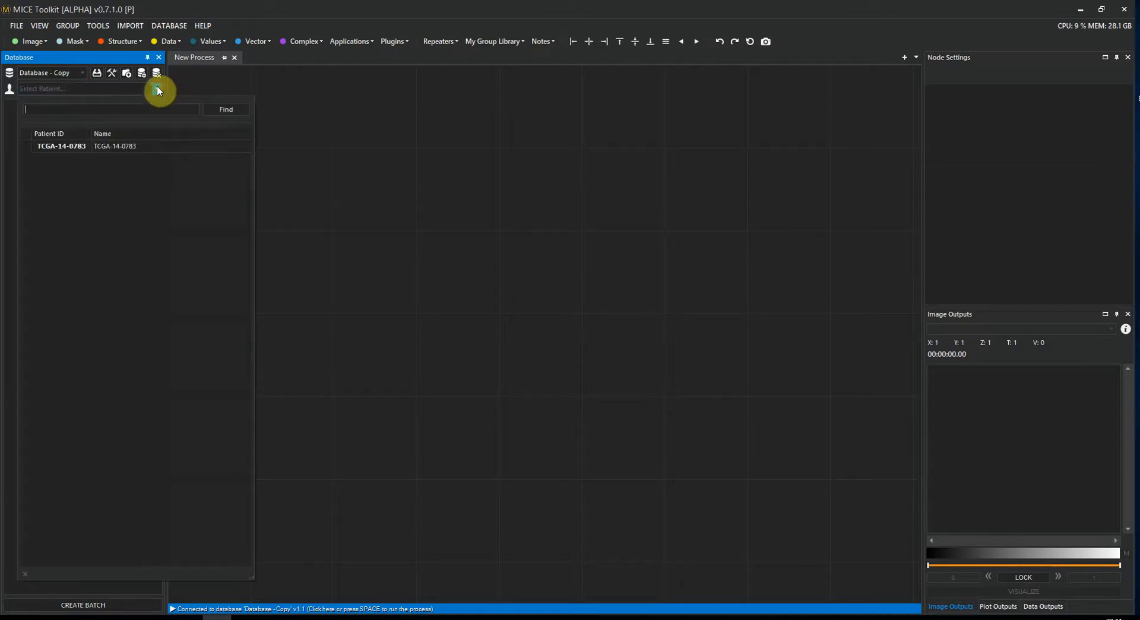
pyautogui.click(123, 147)
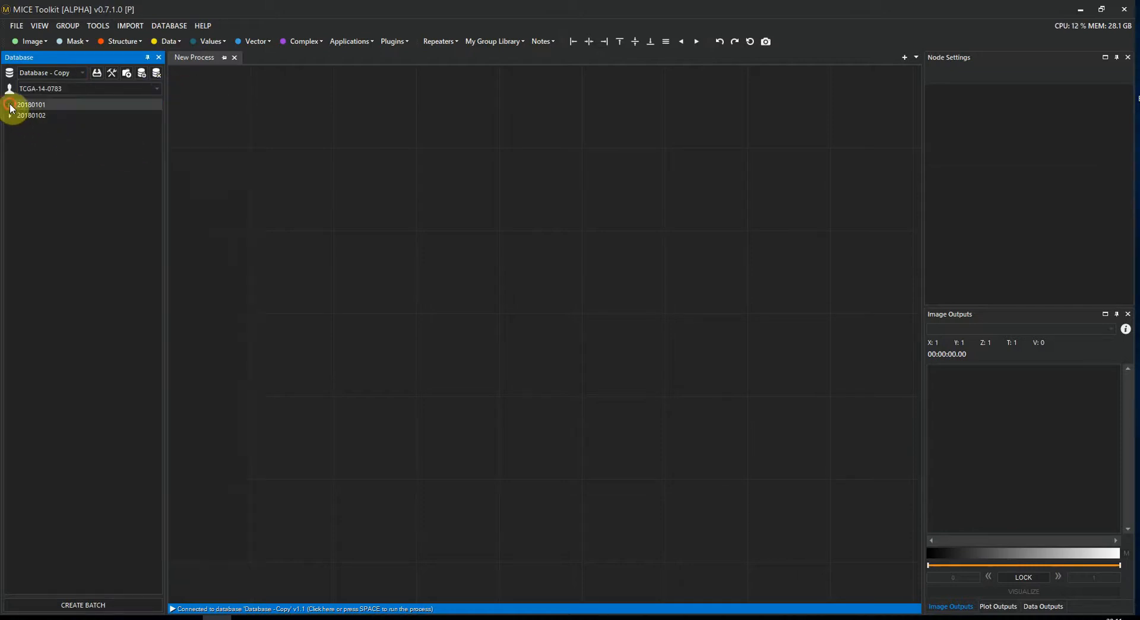
pyautogui.click(11, 106)
pyautogui.click(12, 106)
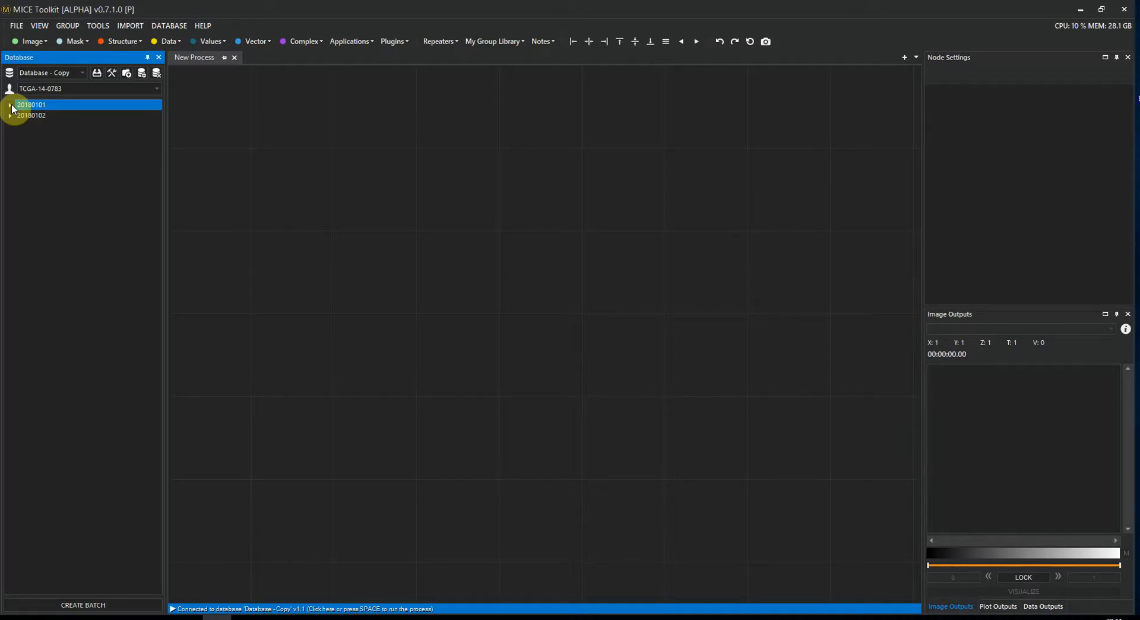
# Remove the Database - Copy connection and switch back to the database named Database
pyautogui.click(157, 74)
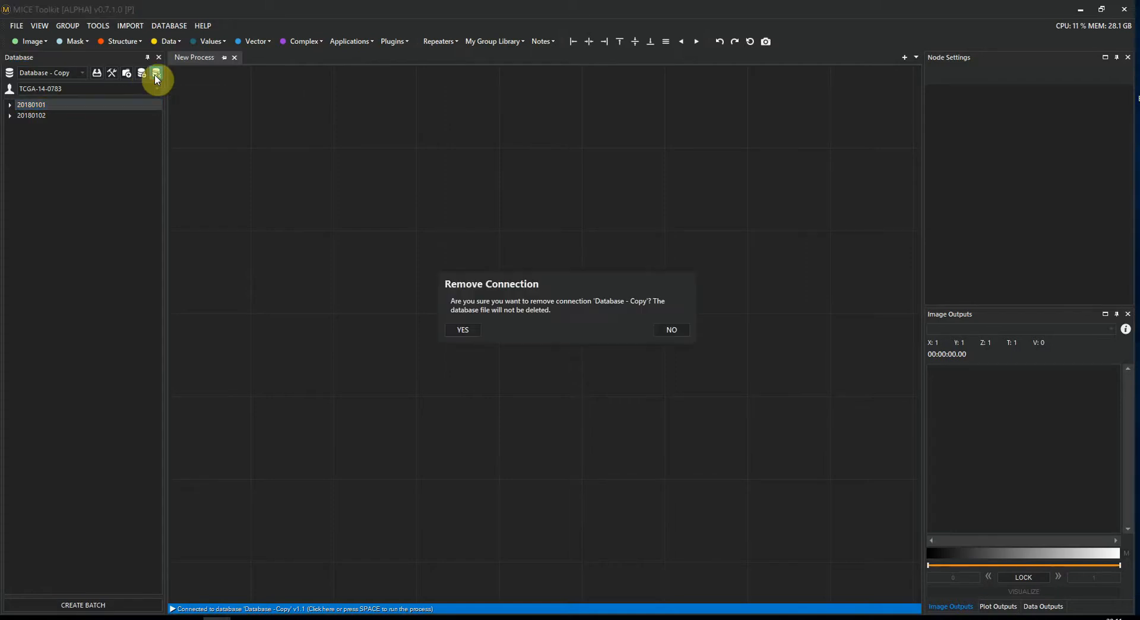
pyautogui.click(464, 330)
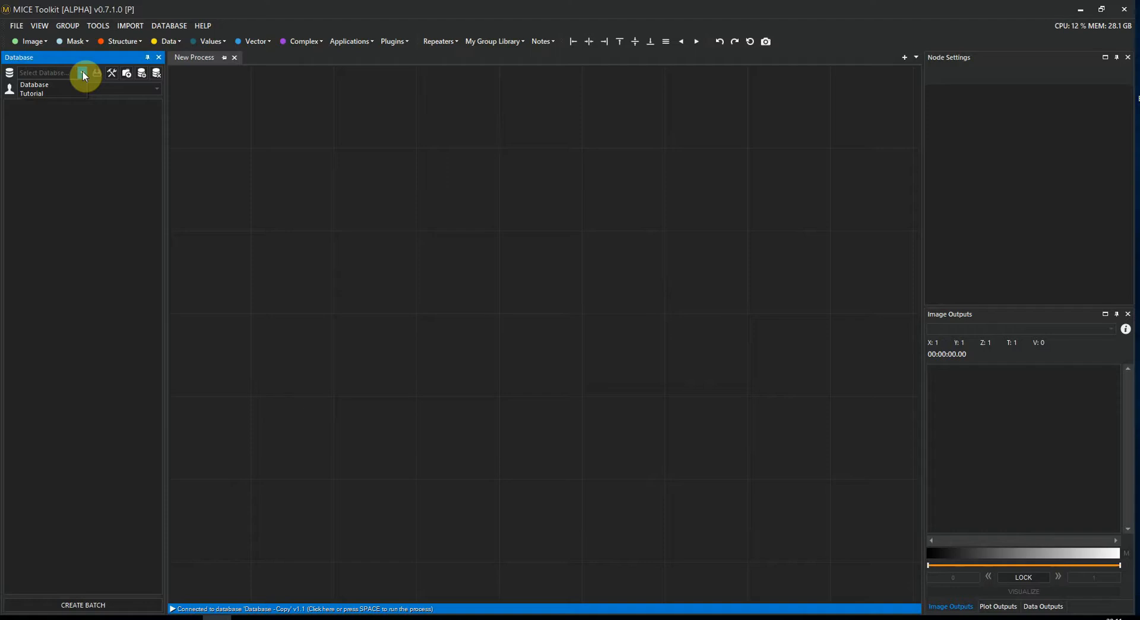
pyautogui.click(52, 84)
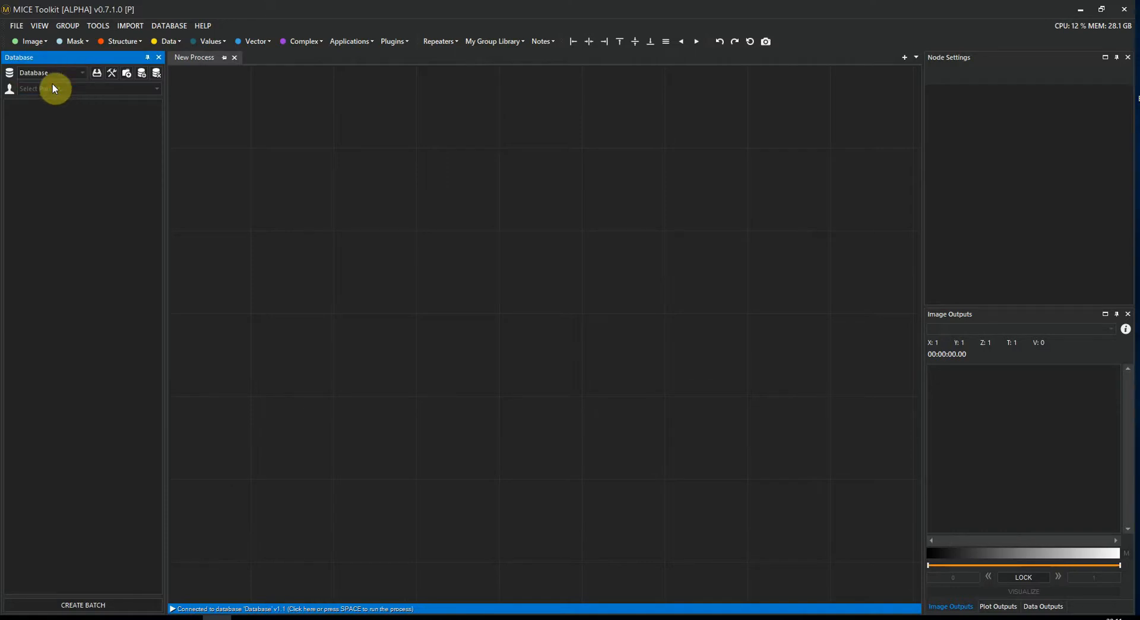
# Switch to File Explorer and select "Database - Copy.sqlite" in the #ImagesToDatabase folder
pyautogui.click(102, 617)
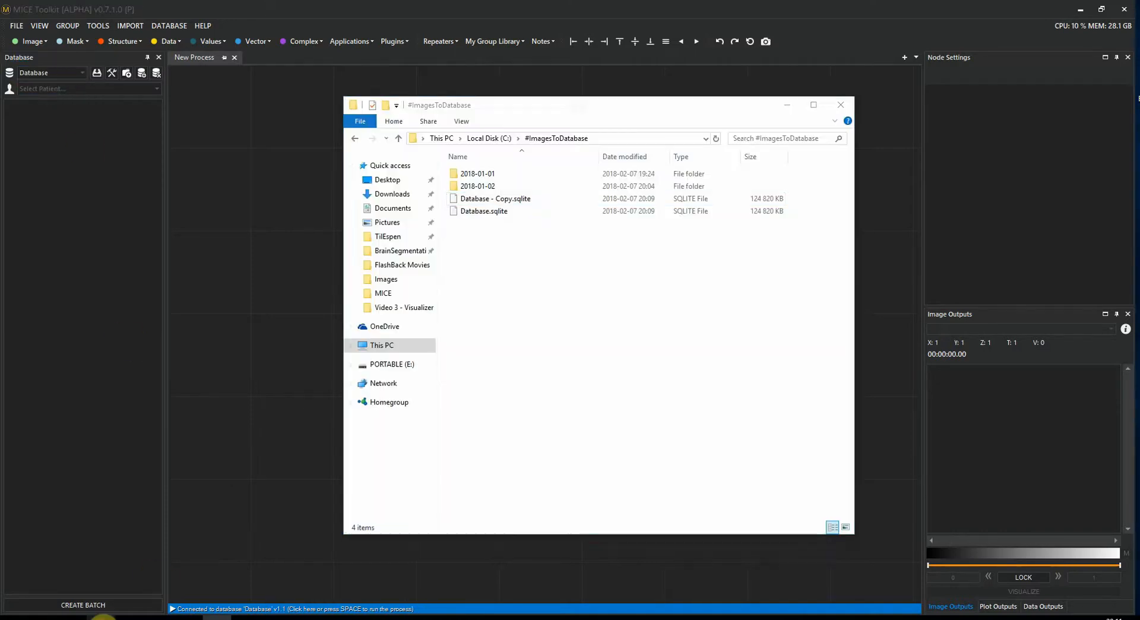
pyautogui.click(543, 201)
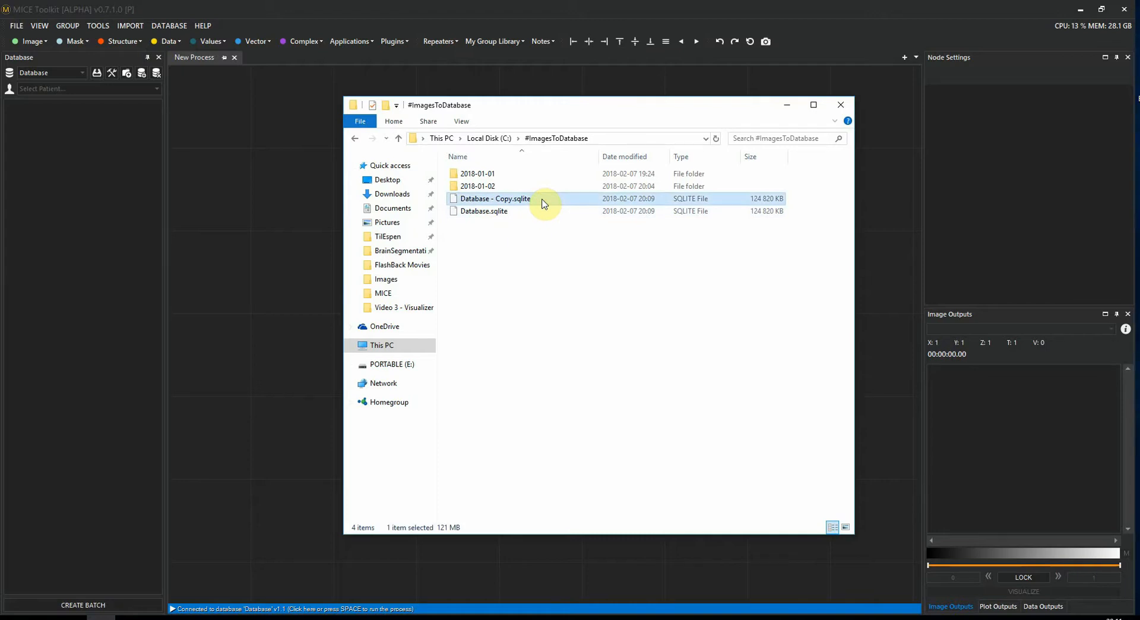